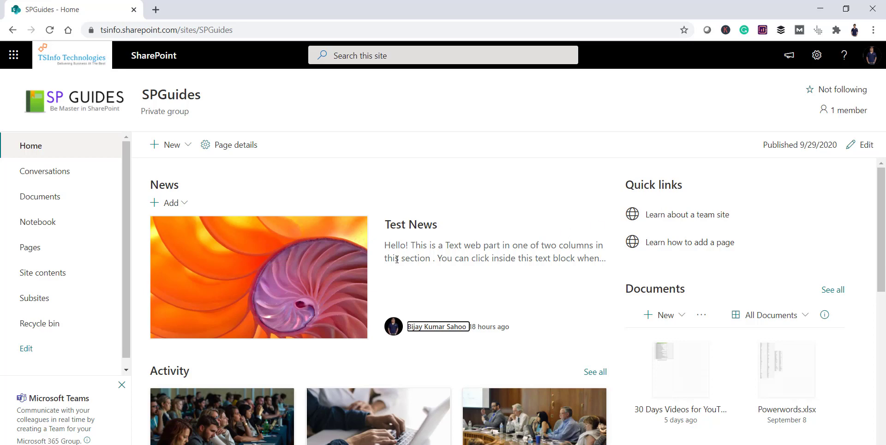
# Review the pages in the site's Site Pages library, including SharePoint-Development-Training.aspx, and return to the site home page
pyautogui.click(69, 249)
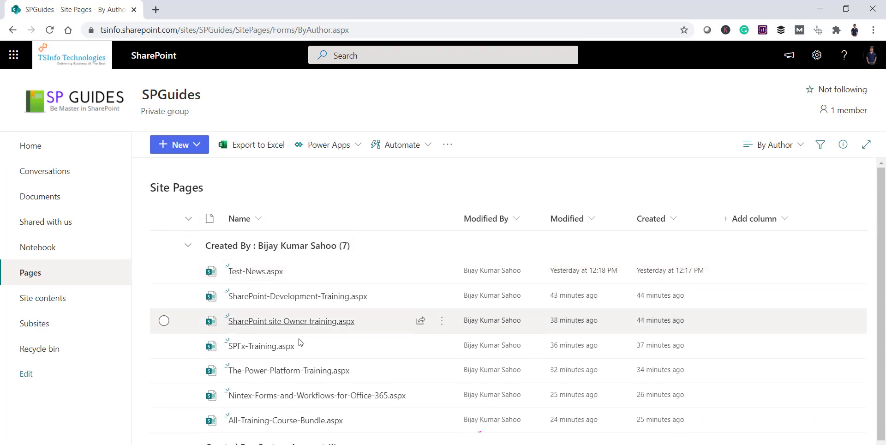
pyautogui.moveTo(290, 297)
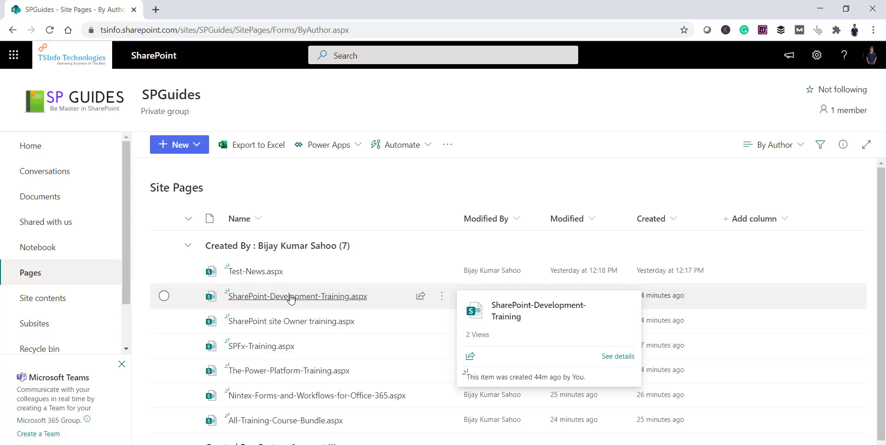
pyautogui.click(69, 150)
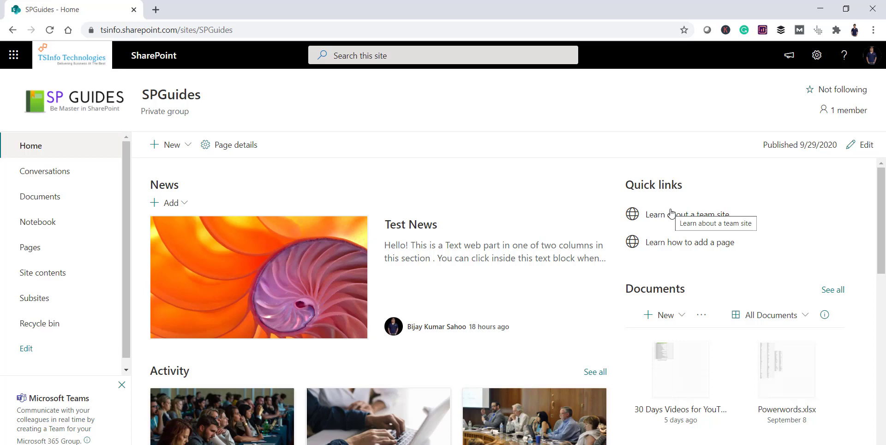
# Put the home page into edit mode and start adding a web part above Quick links in column two
pyautogui.click(864, 147)
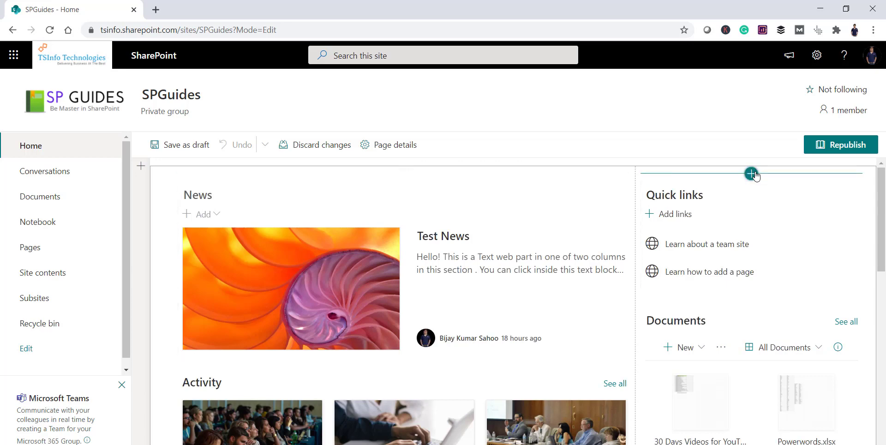
pyautogui.moveTo(764, 178)
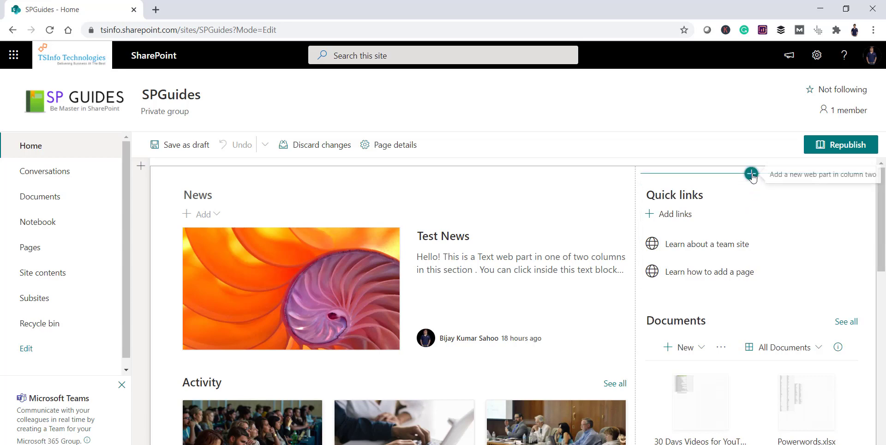
pyautogui.click(751, 175)
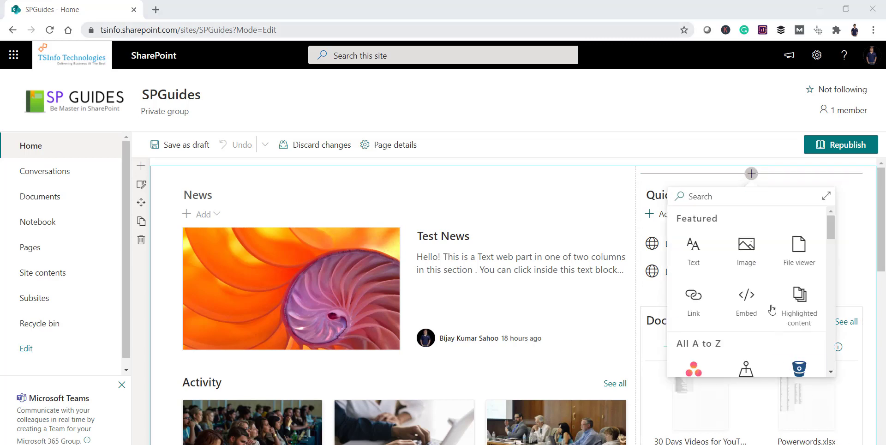
# Browse the available web parts, expanding the picker to view them all by category
pyautogui.click(710, 196)
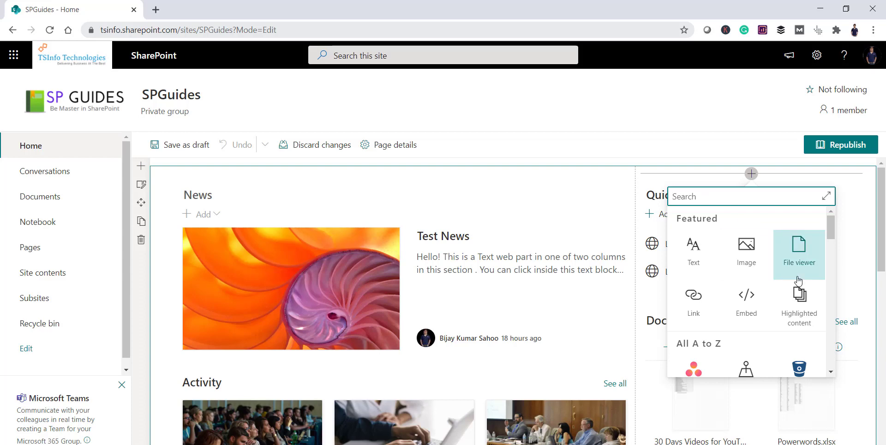
pyautogui.moveTo(831, 226); pyautogui.dragTo(825, 276)
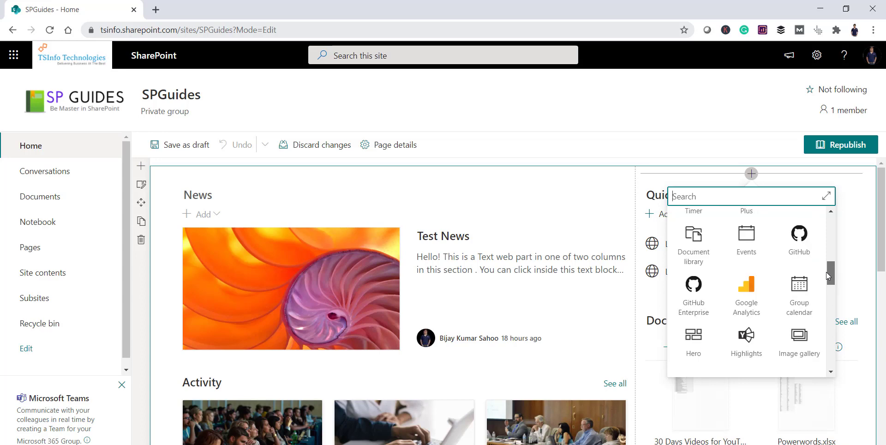
pyautogui.click(825, 199)
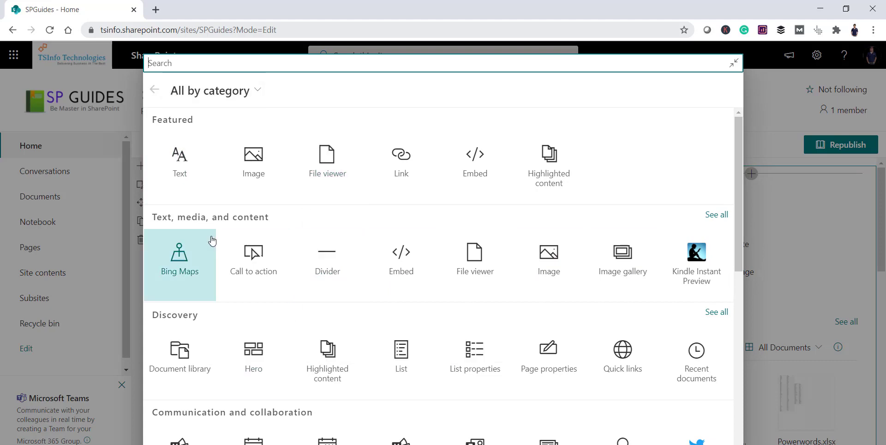
pyautogui.scroll(-8, 233, 280)
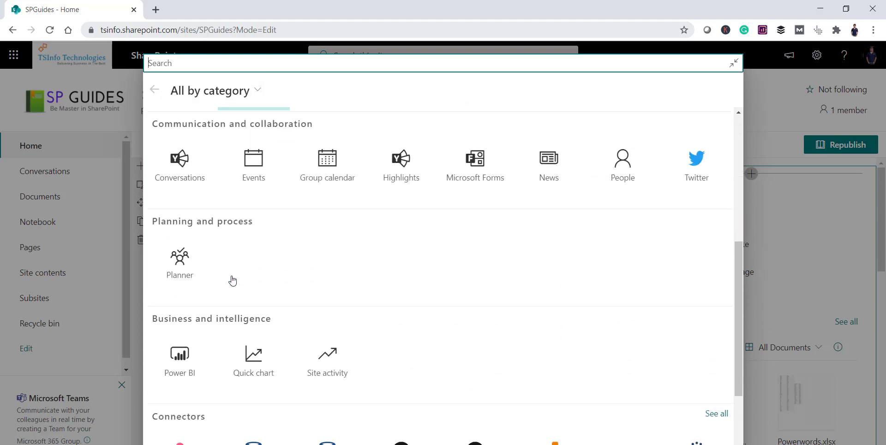
pyautogui.scroll(-3, 232, 279)
pyautogui.scroll(-1, 296, 349)
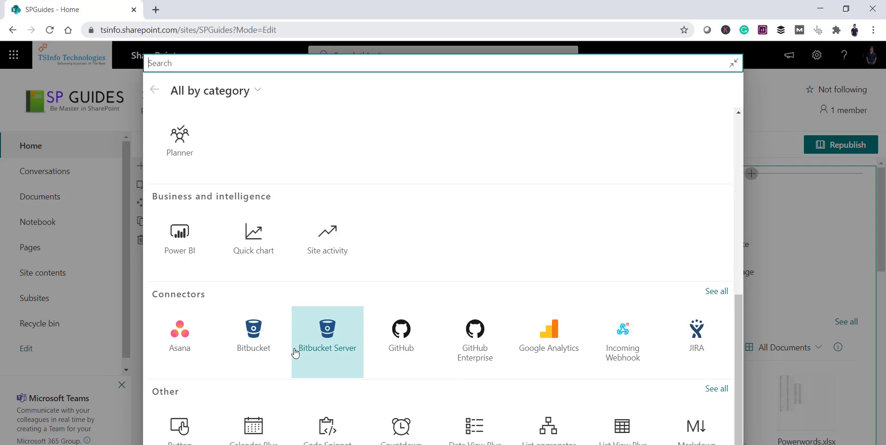
pyautogui.scroll(10, 299, 341)
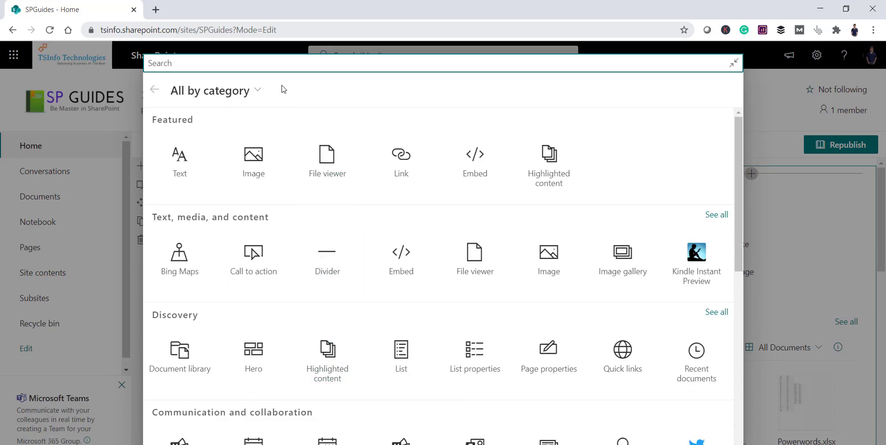
# Search the web parts for "qui" and add the Quick links web part to column two
pyautogui.write('a')
pyautogui.press('BackSpace')
pyautogui.write('qui')
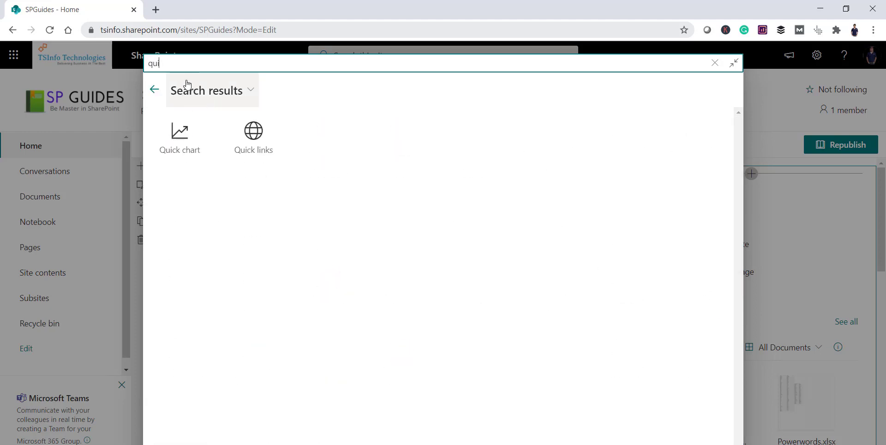
pyautogui.click(249, 157)
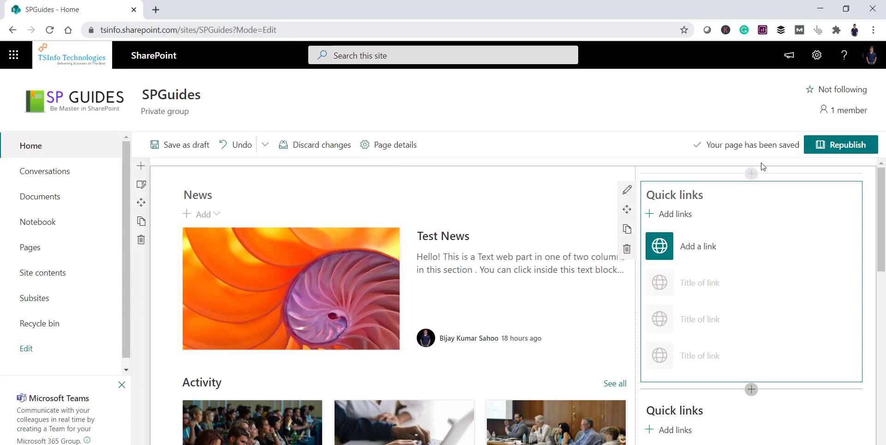
# Title the new Quick links web part "Training Courses"
pyautogui.click(644, 195)
pyautogui.write('Traini')
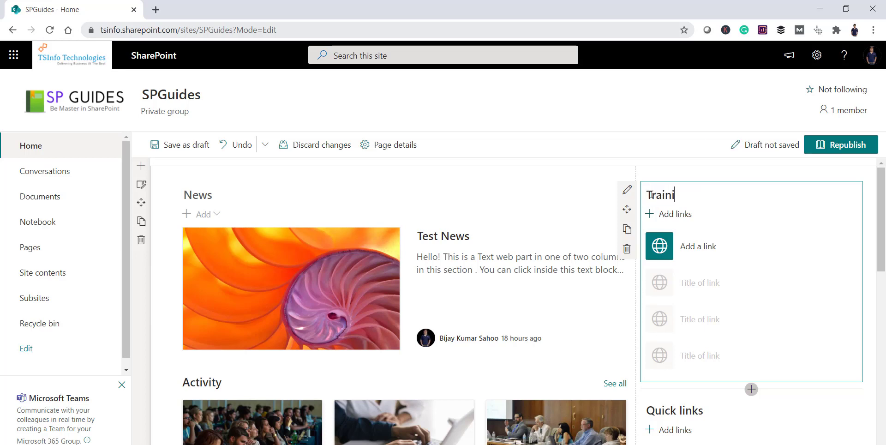
pyautogui.write('ng Courses')
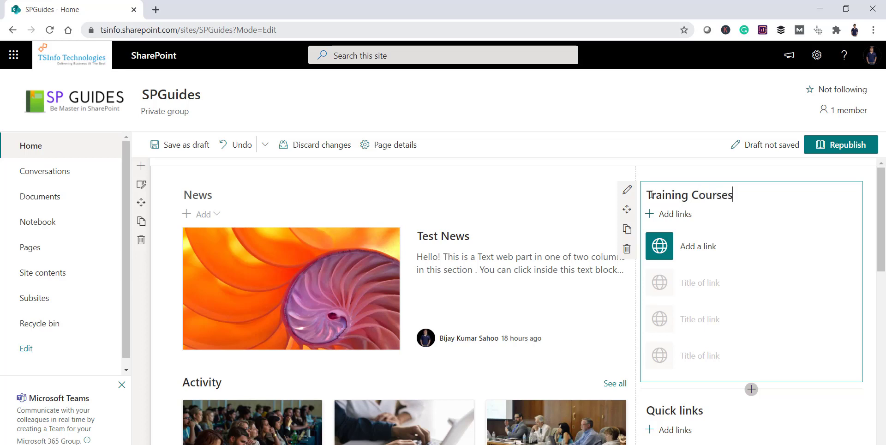
# Add a link to the site page SharePoint-Development-Training.aspx and title it "SharePoint Online Development Training"
pyautogui.click(681, 214)
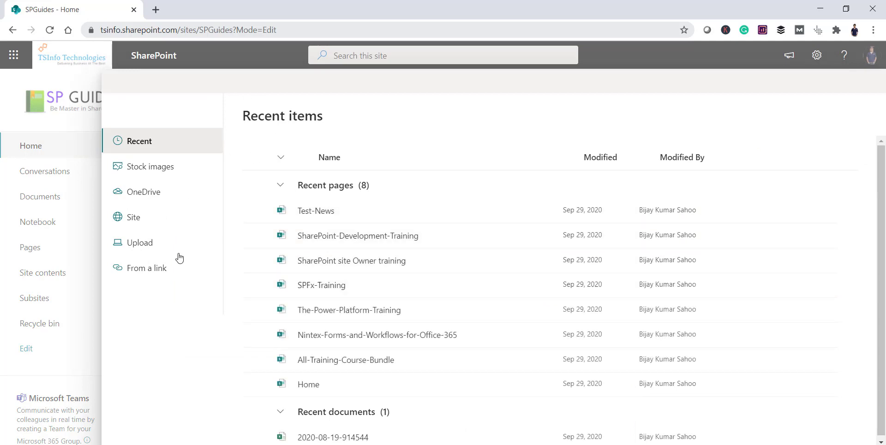
pyautogui.click(176, 169)
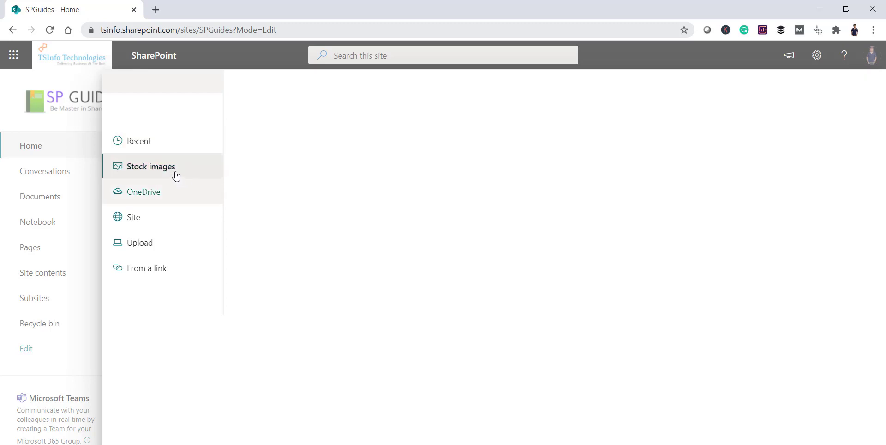
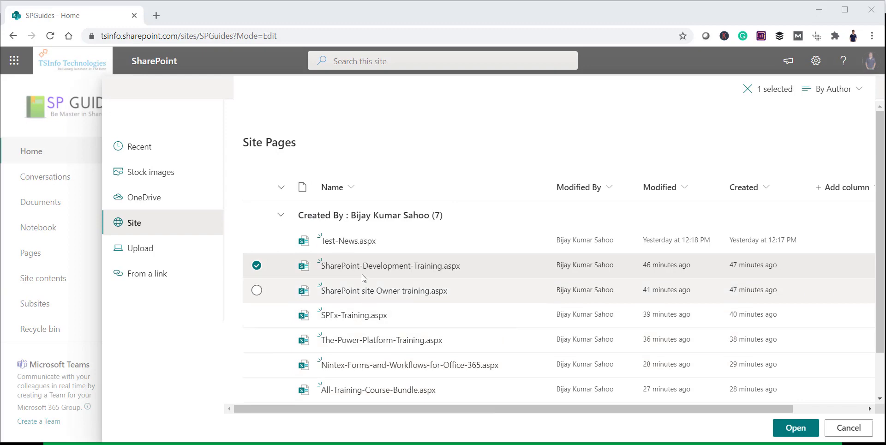
pyautogui.click(789, 428)
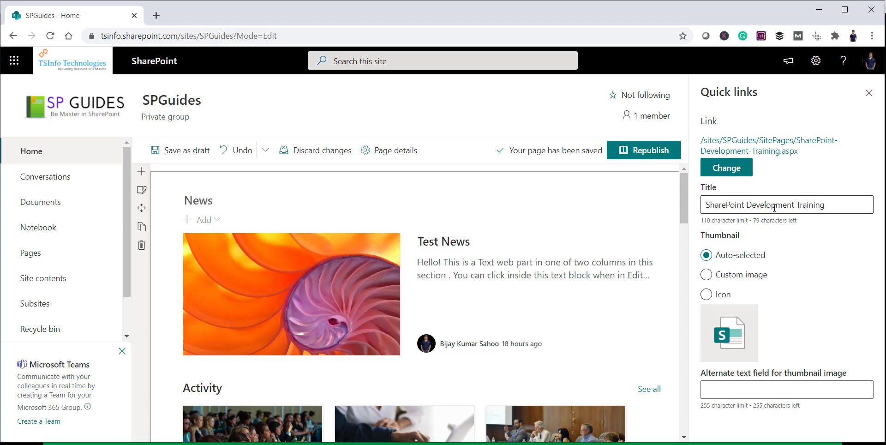
pyautogui.click(747, 208)
pyautogui.write('Online')
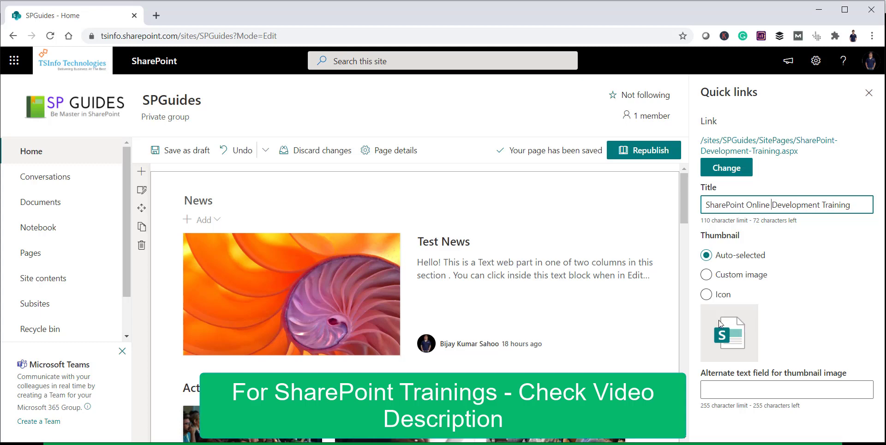
# Give the link a custom thumbnail using the stock image of yellow slices on blue, and close its settings
pyautogui.click(737, 281)
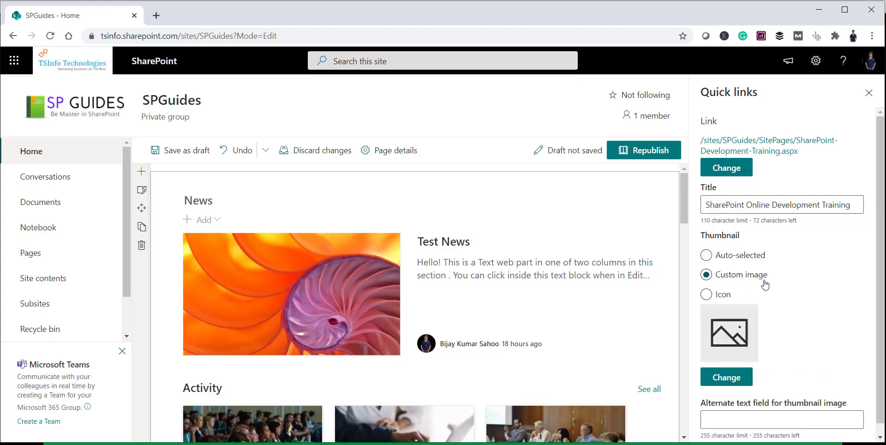
pyautogui.click(731, 378)
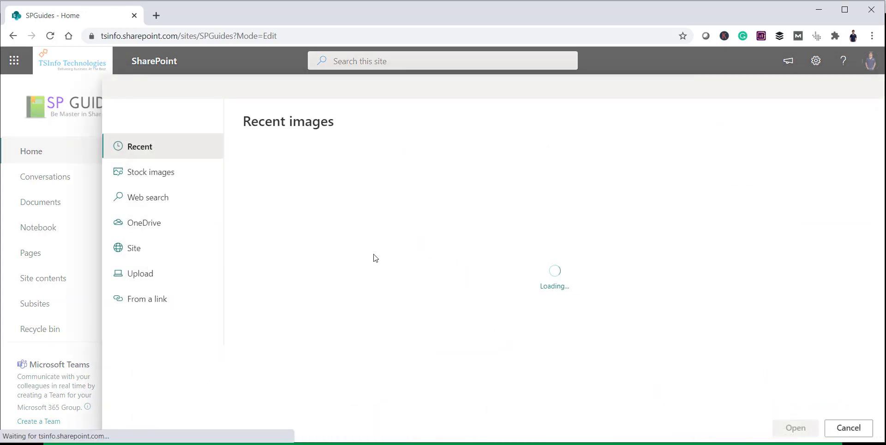
pyautogui.click(156, 172)
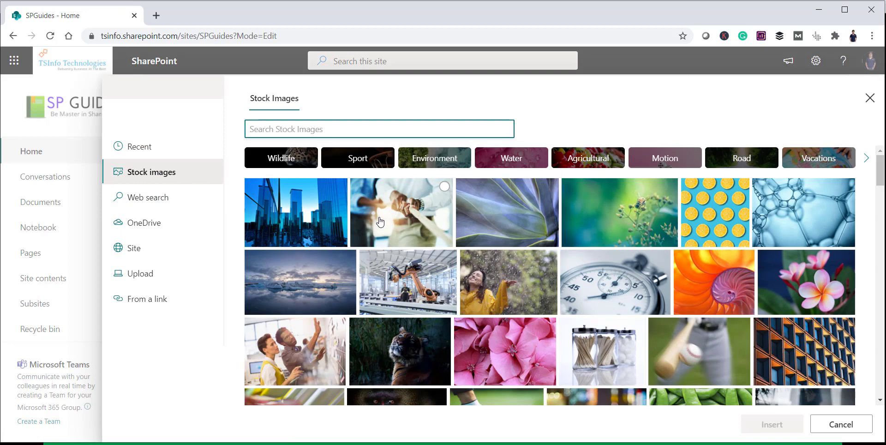
pyautogui.click(740, 187)
pyautogui.click(798, 425)
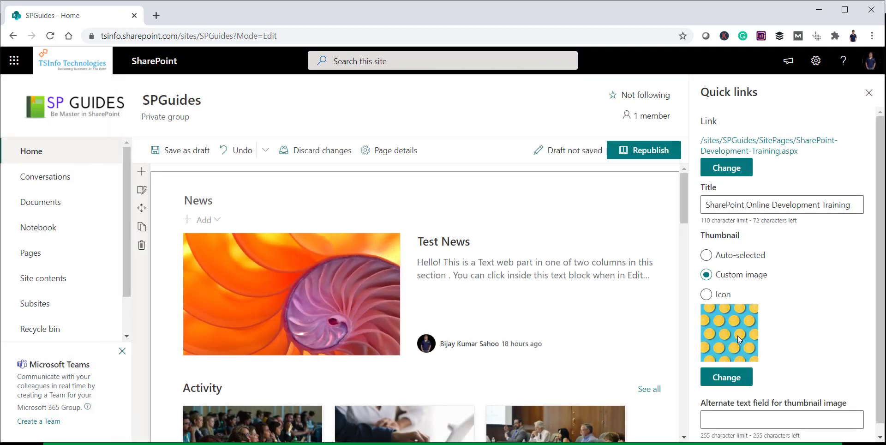
pyautogui.scroll(-1, 749, 339)
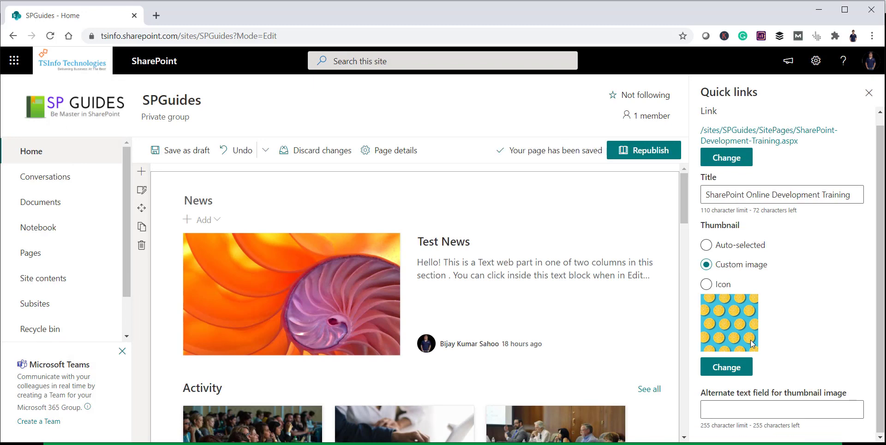
pyautogui.click(868, 98)
# Check the new link in the Training Courses web part and review its title and thumbnail settings
pyautogui.scroll(-10, 787, 197)
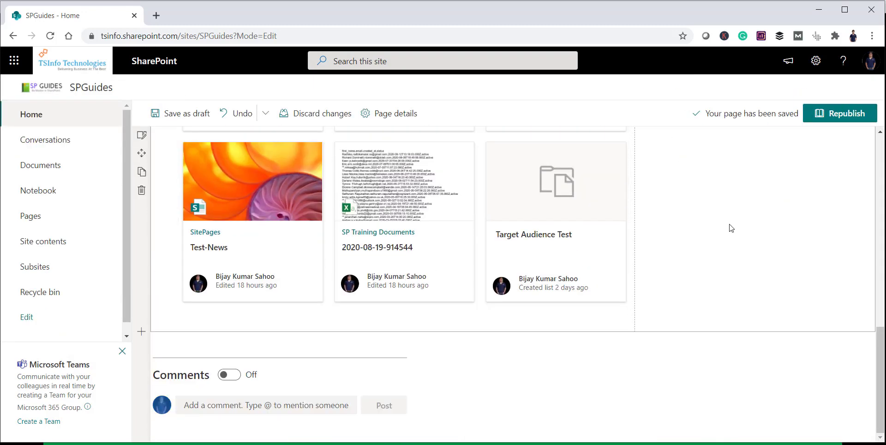
pyautogui.scroll(5, 729, 229)
pyautogui.scroll(5, 731, 281)
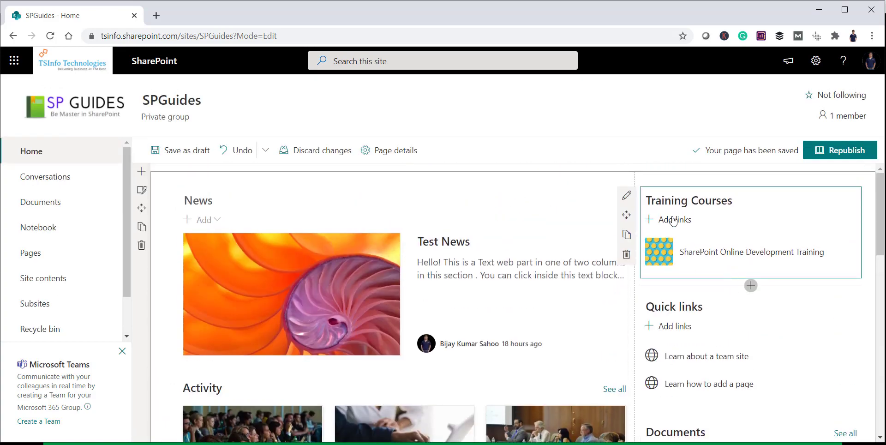
pyautogui.moveTo(651, 261)
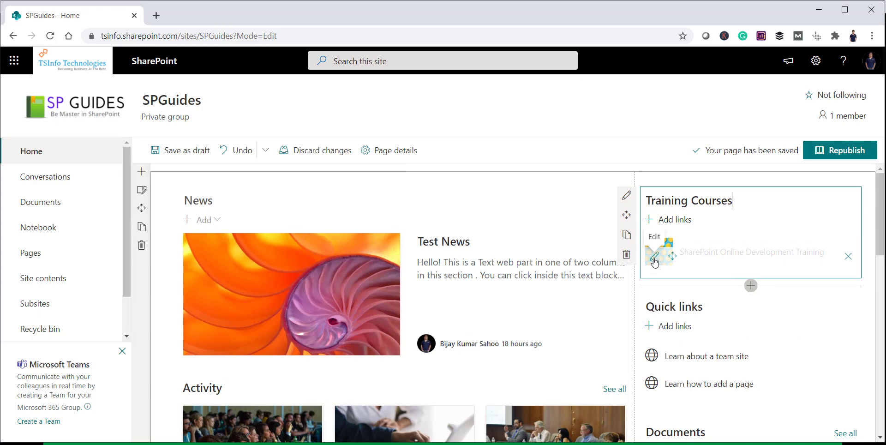
pyautogui.click(654, 258)
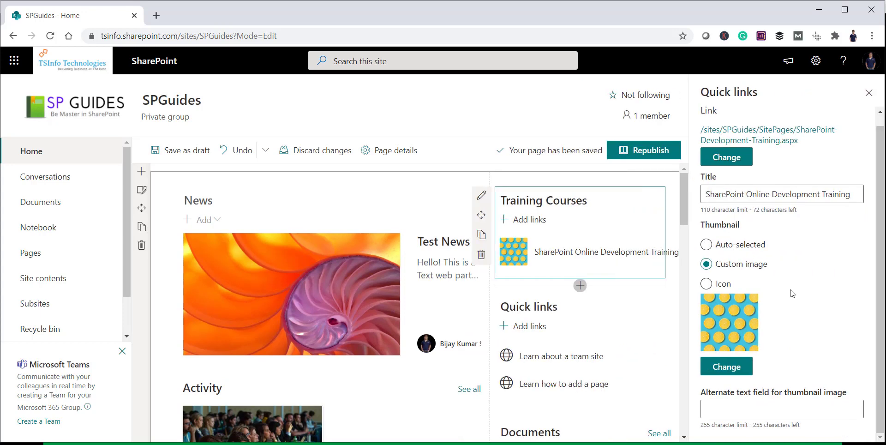
pyautogui.click(869, 93)
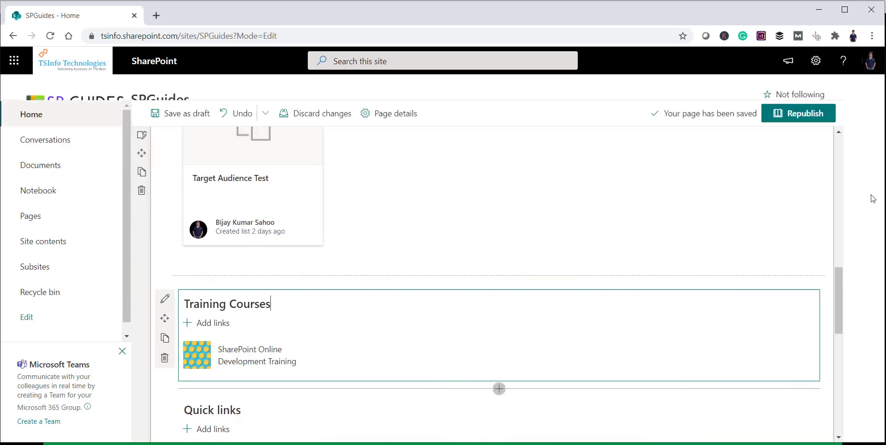
# Add a second Training Courses link to the recent page "SharePoint site Owner training"
pyautogui.scroll(-10, 878, 277)
pyautogui.moveTo(879, 355); pyautogui.dragTo(880, 215)
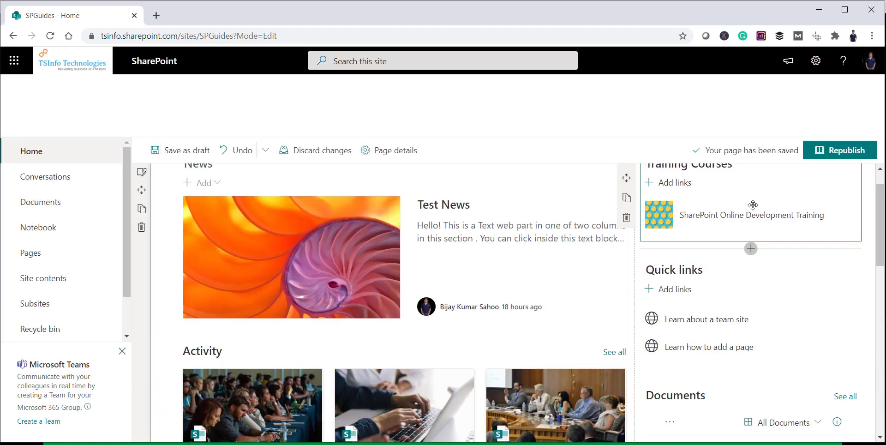
pyautogui.click(662, 184)
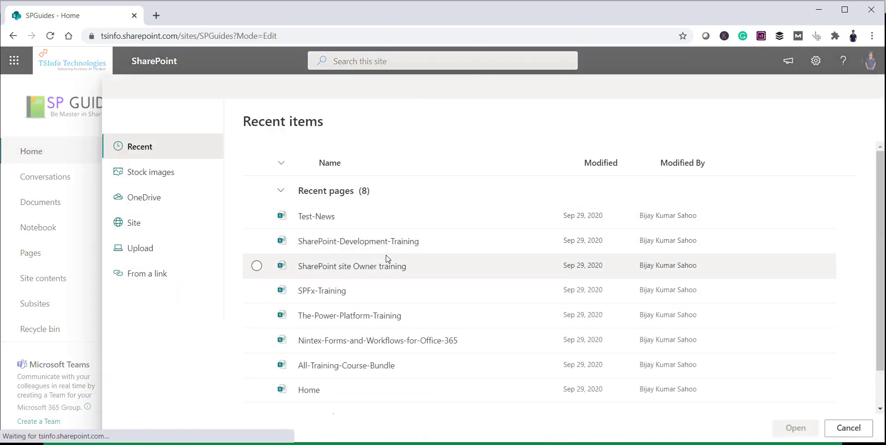
pyautogui.click(257, 266)
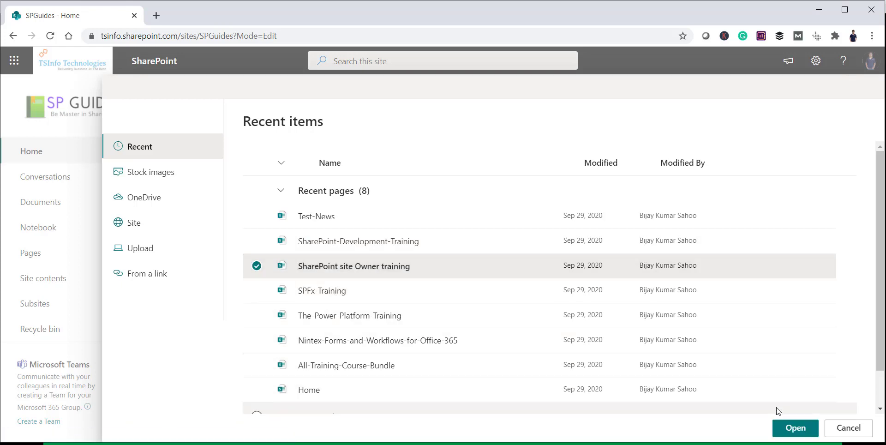
pyautogui.click(793, 427)
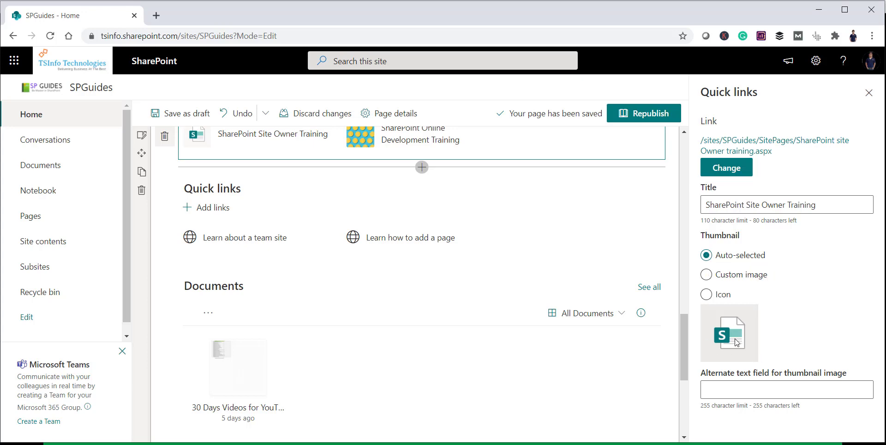
# Set the SharePoint Site Owner Training link's thumbnail to the page icon and close its settings
pyautogui.click(705, 297)
pyautogui.click(726, 376)
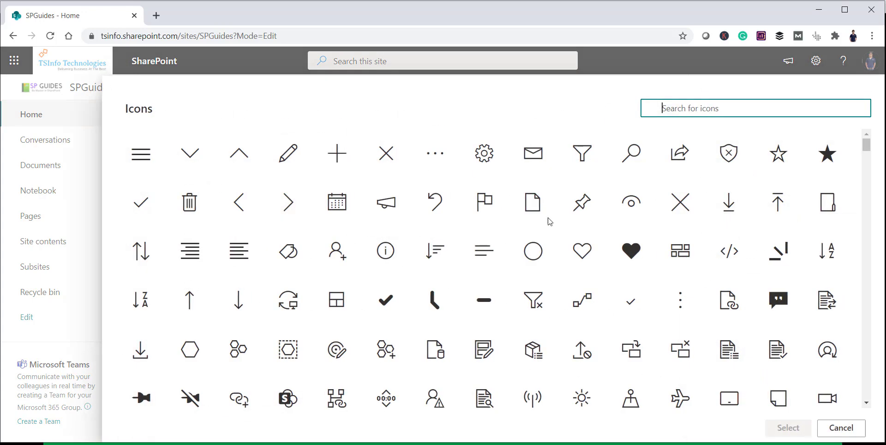
pyautogui.click(533, 201)
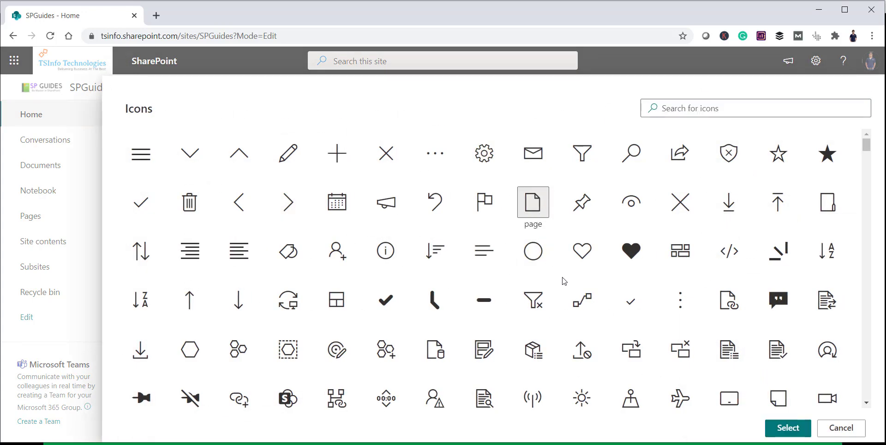
pyautogui.click(787, 428)
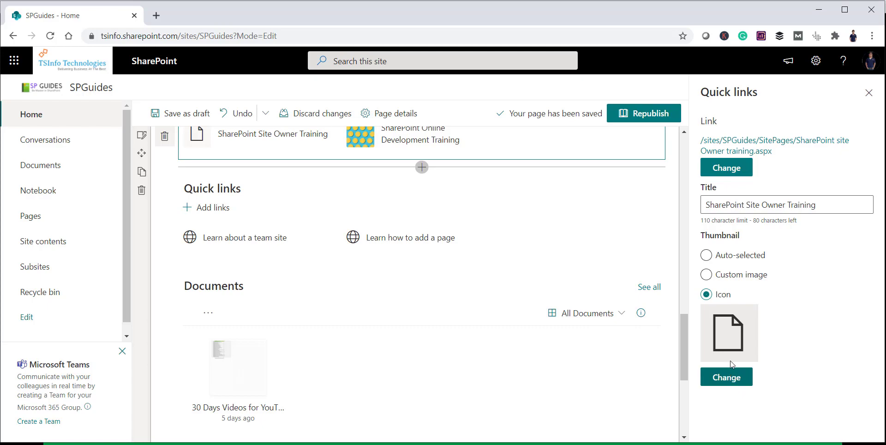
pyautogui.click(870, 96)
# Add a Training Courses link to the recent page SPFx-Training, keeping its auto-selected thumbnail, and close its settings
pyautogui.scroll(10, 721, 292)
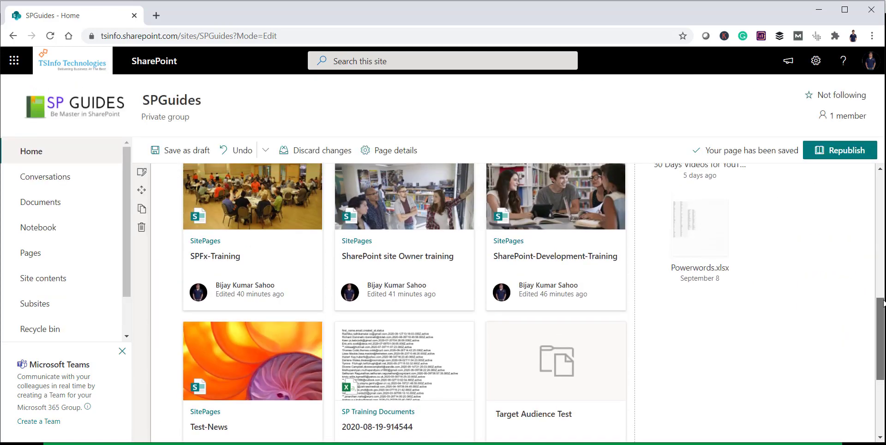
pyautogui.moveTo(881, 302); pyautogui.dragTo(881, 178)
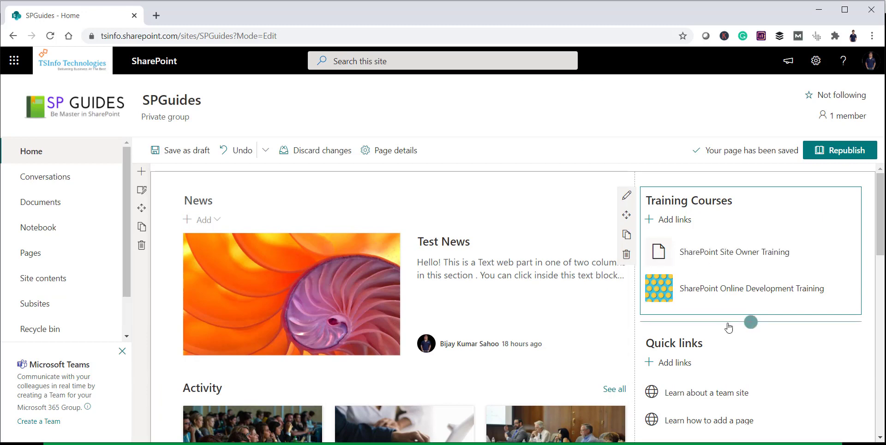
pyautogui.click(655, 220)
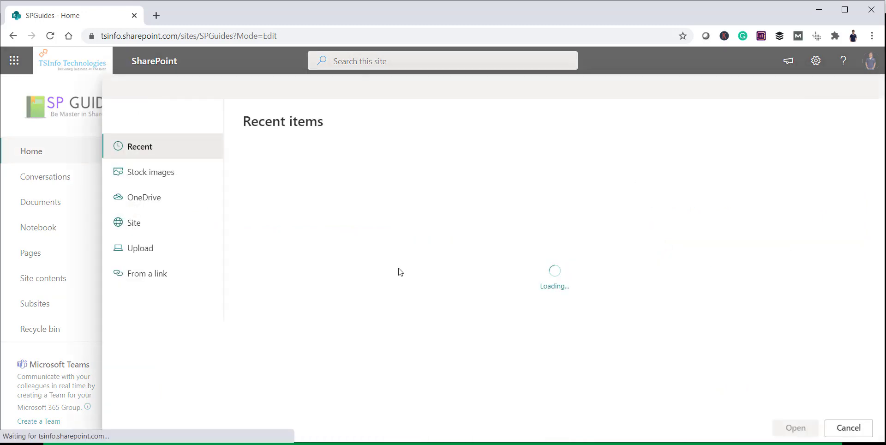
pyautogui.click(256, 291)
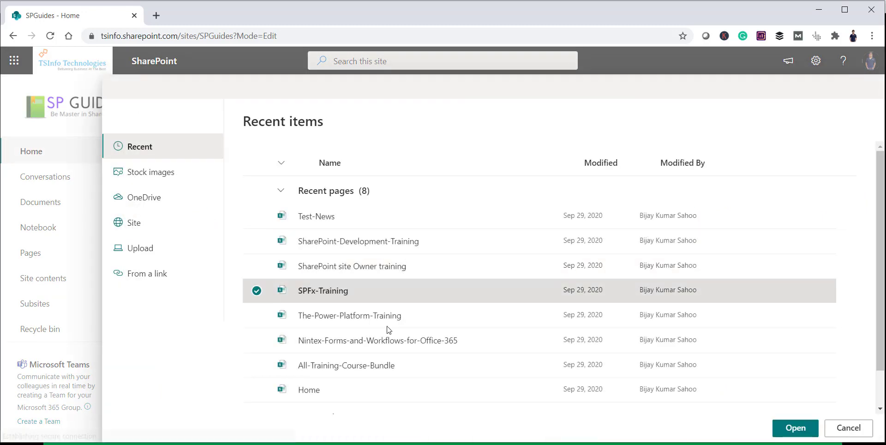
pyautogui.click(779, 428)
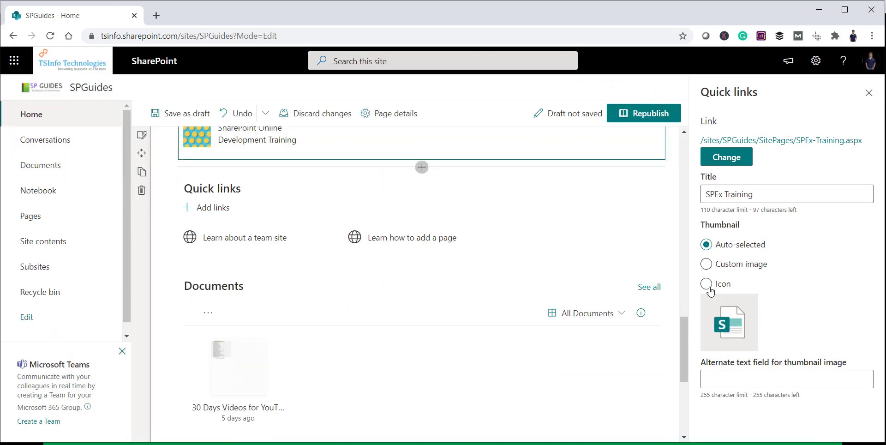
pyautogui.click(868, 93)
pyautogui.scroll(15, 849, 276)
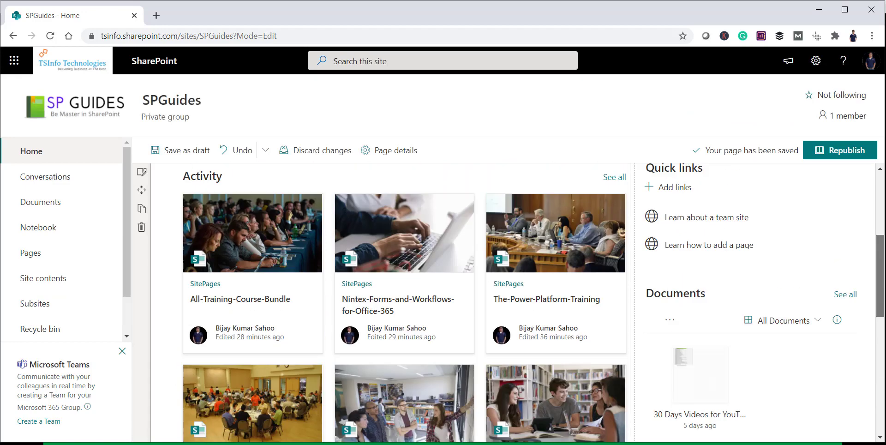
pyautogui.scroll(5, 684, 251)
pyautogui.click(658, 219)
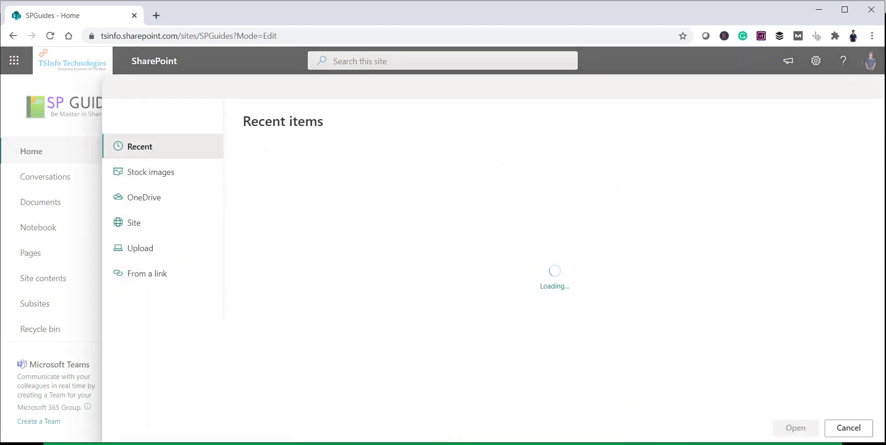
pyautogui.press('Escape')
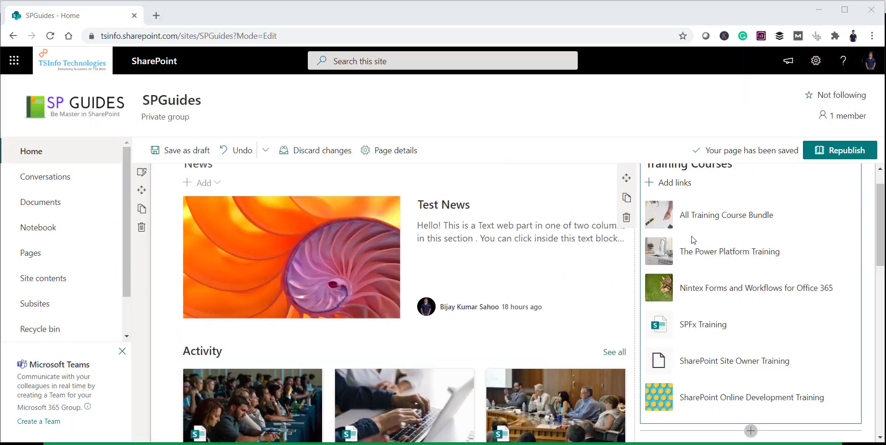
# Move the Nintex Forms and Workflows for Office 365 link one place down, below SPFx Training
pyautogui.moveTo(704, 254)
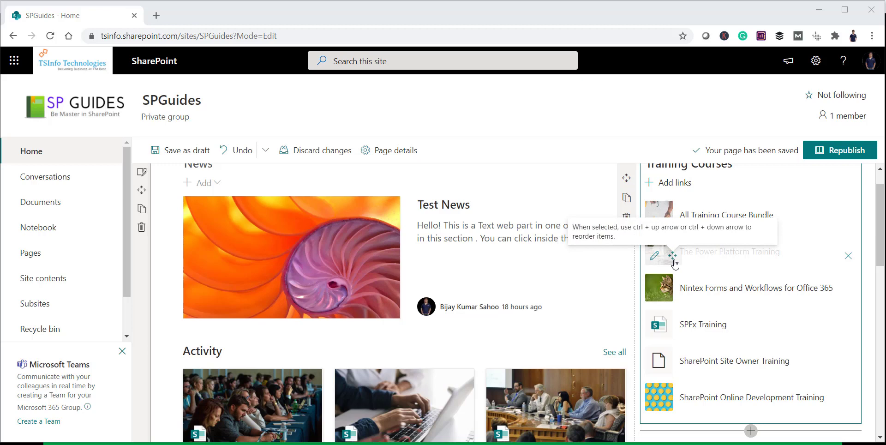
pyautogui.click(672, 255)
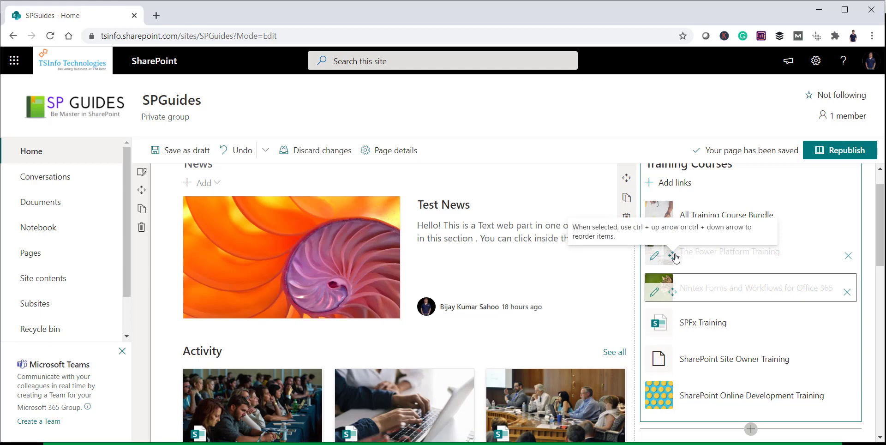
pyautogui.hotkey('ctrl', 'Down')
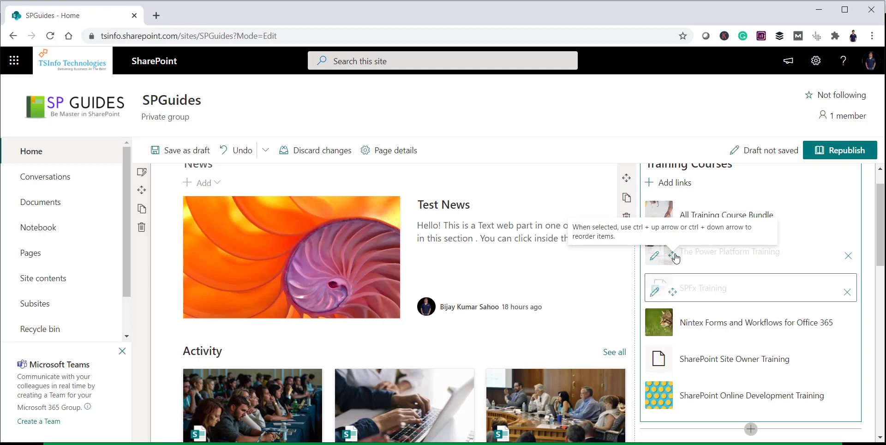
pyautogui.click(728, 314)
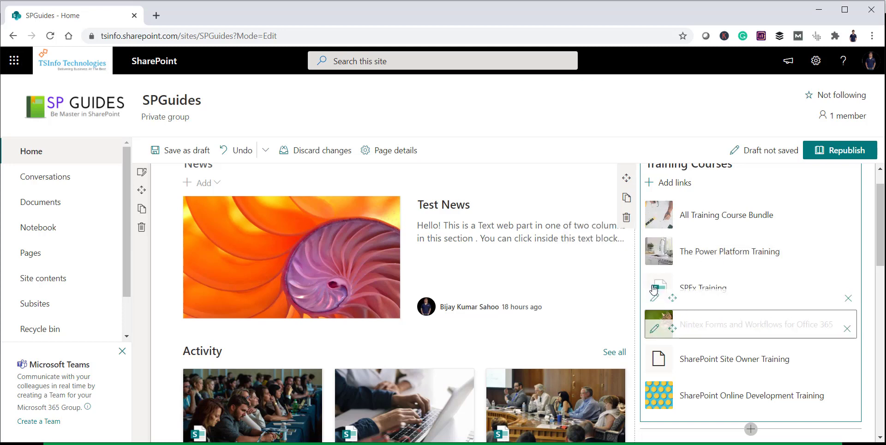
# Move the SPFx Training link back below Nintex Forms and Workflows for Office 365
pyautogui.moveTo(666, 295)
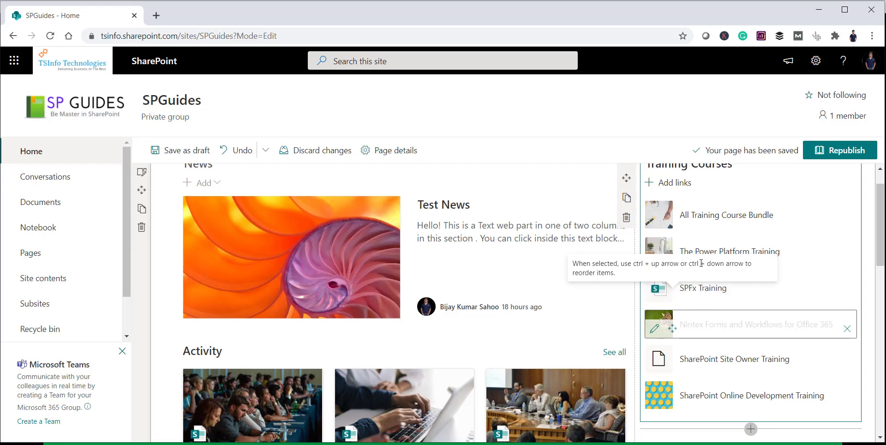
pyautogui.moveTo(701, 292)
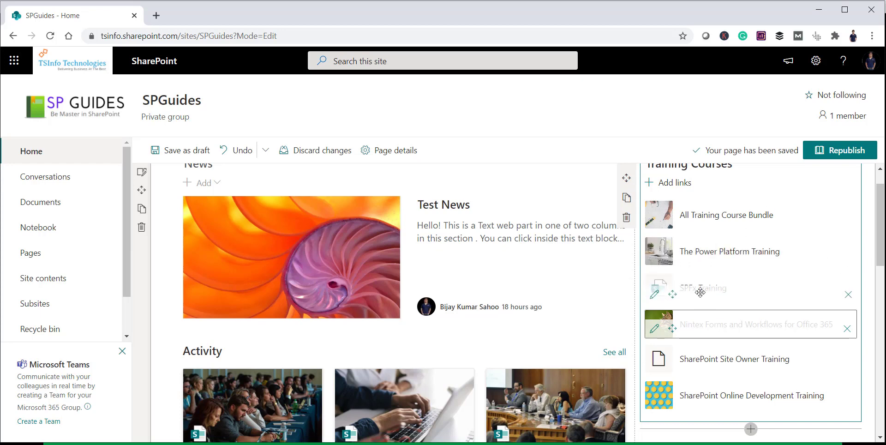
pyautogui.moveTo(700, 292); pyautogui.dragTo(700, 323)
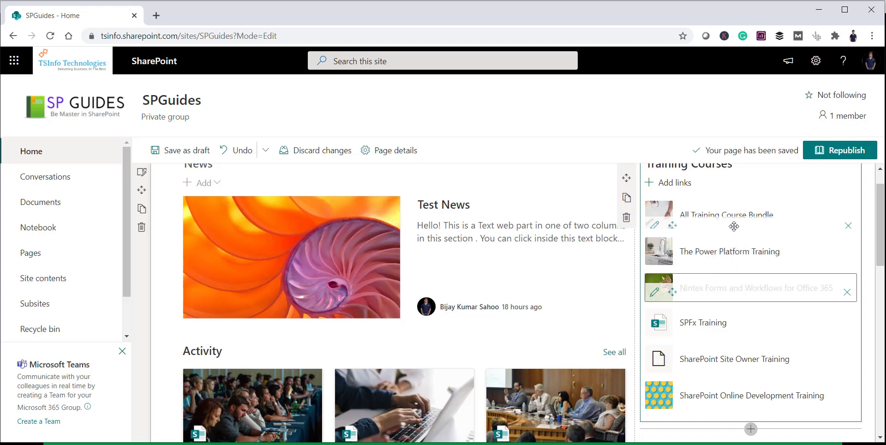
# Republish the home page and review the published Training Courses links
pyautogui.scroll(1, 757, 244)
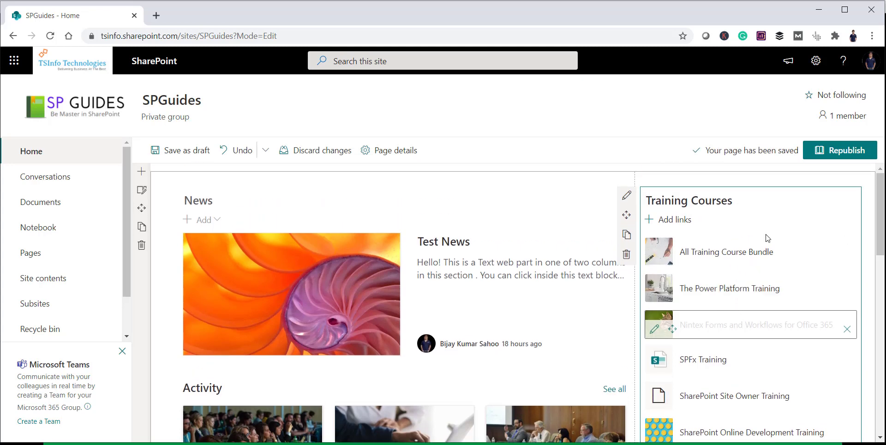
pyautogui.click(844, 150)
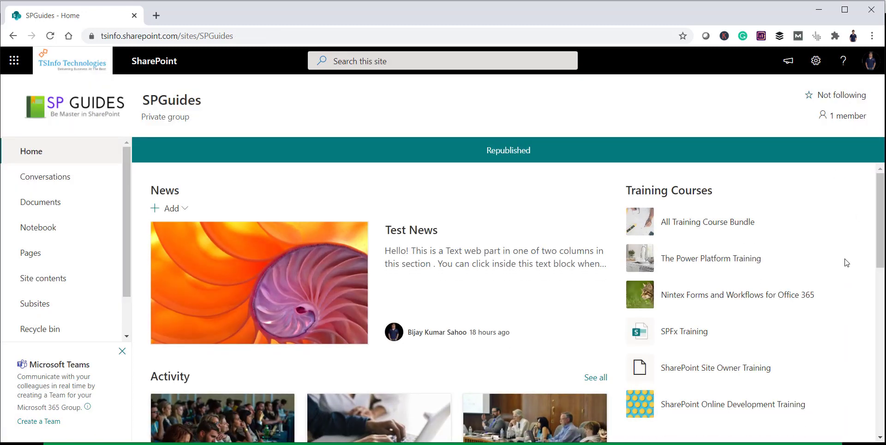
pyautogui.scroll(-2, 719, 323)
pyautogui.scroll(2, 691, 240)
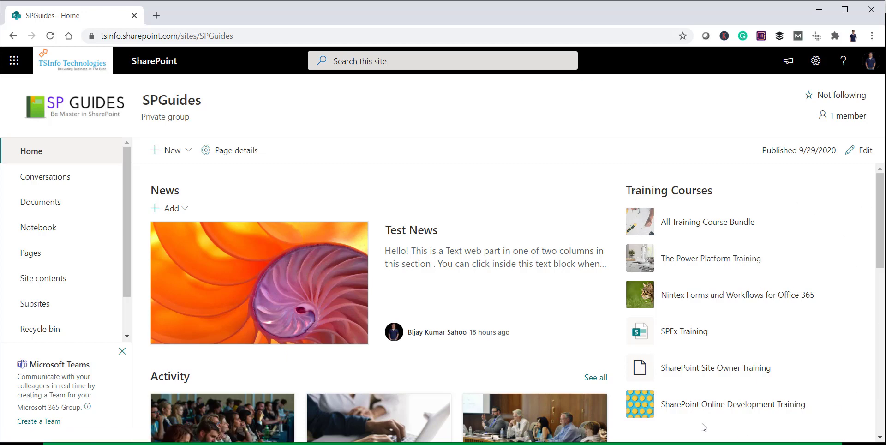
# Reopen the home page for editing and set the Training Courses web part's layout to Filmstrip
pyautogui.click(862, 151)
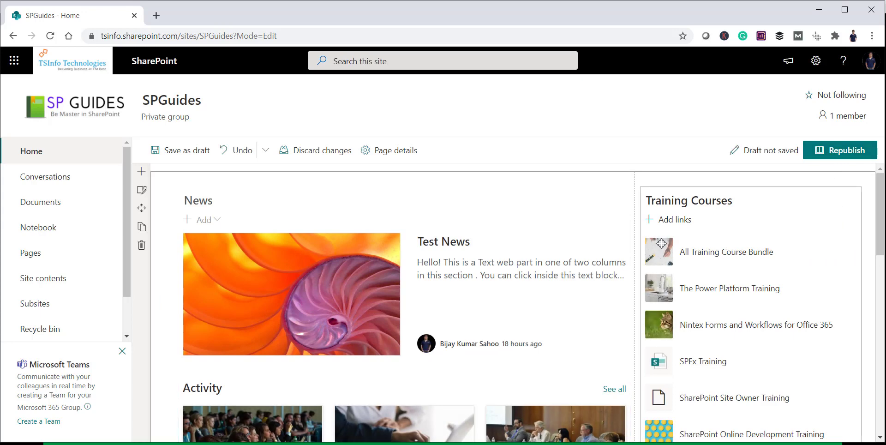
pyautogui.scroll(-1, 660, 237)
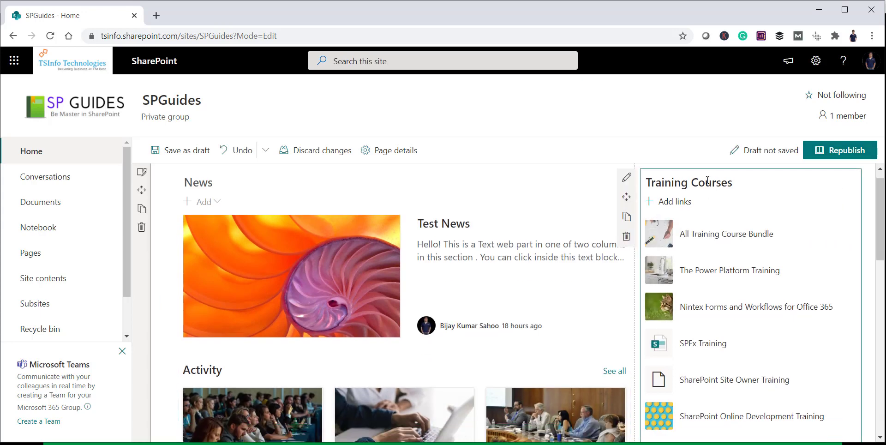
pyautogui.click(626, 179)
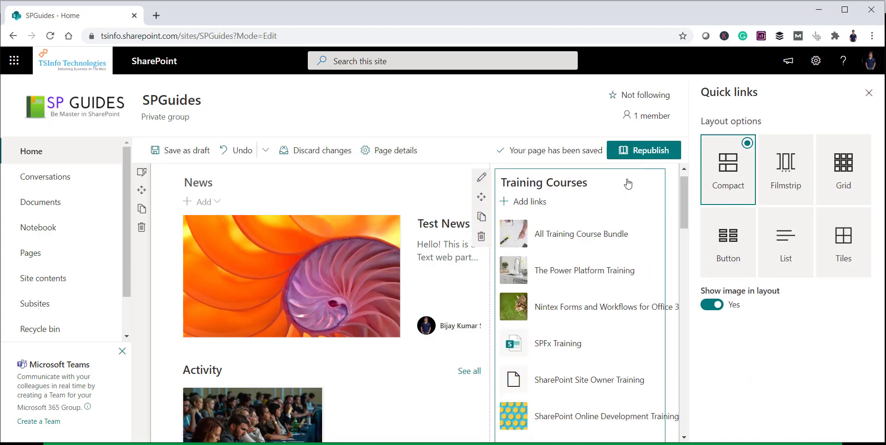
pyautogui.scroll(-10, 637, 267)
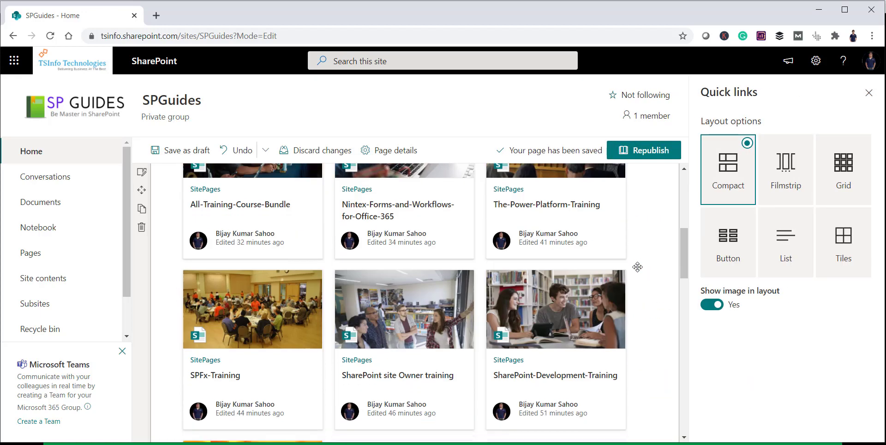
pyautogui.scroll(-1, 637, 267)
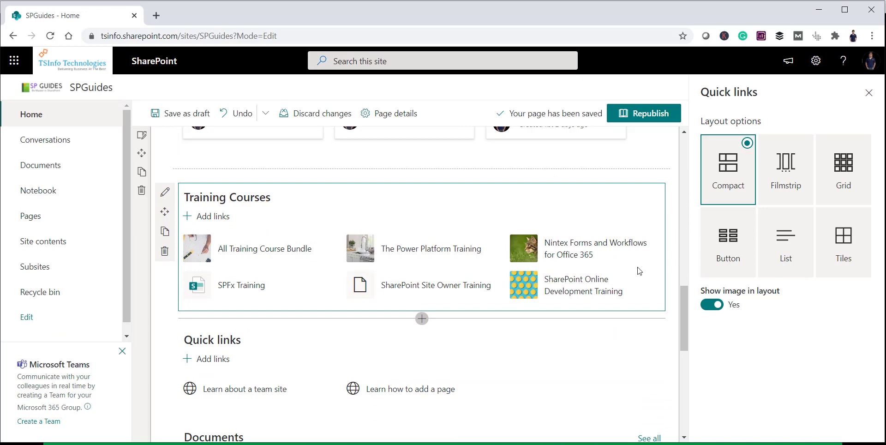
pyautogui.scroll(-1, 639, 271)
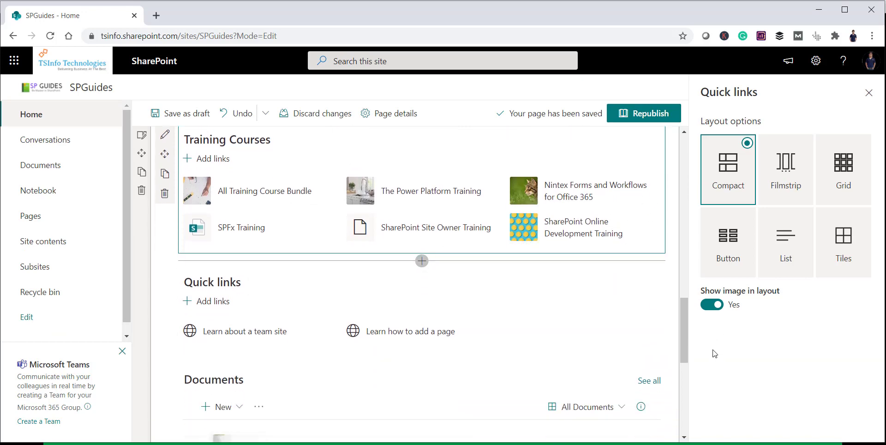
pyautogui.moveTo(686, 321)
pyautogui.mouseDown()
pyautogui.moveTo(682, 291)
pyautogui.moveTo(682, 309)
pyautogui.mouseUp()
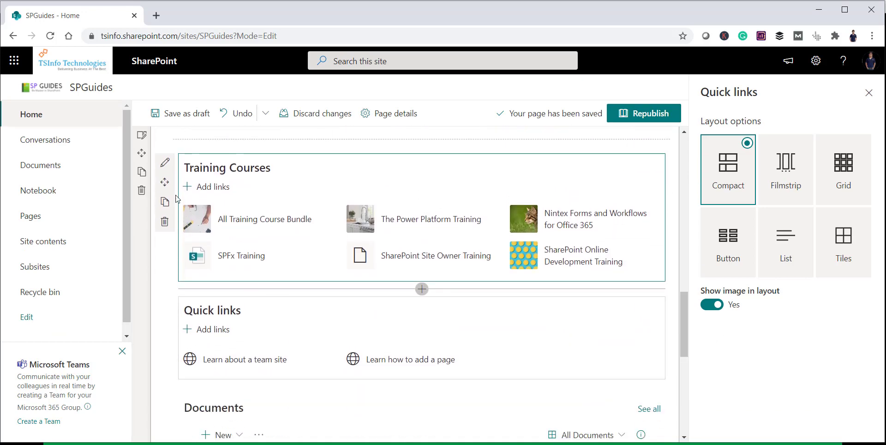
pyautogui.moveTo(521, 215)
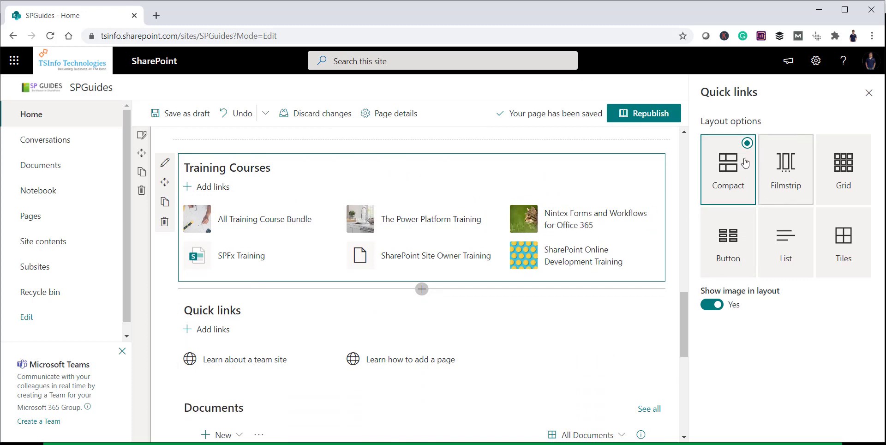
pyautogui.click(794, 178)
pyautogui.moveTo(463, 304)
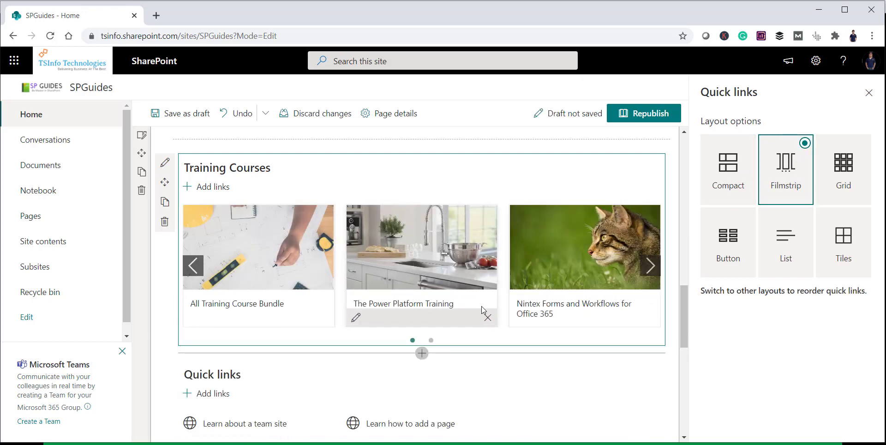
# Page forward and back through the Training Courses filmstrip to examine all the link cards
pyautogui.click(431, 340)
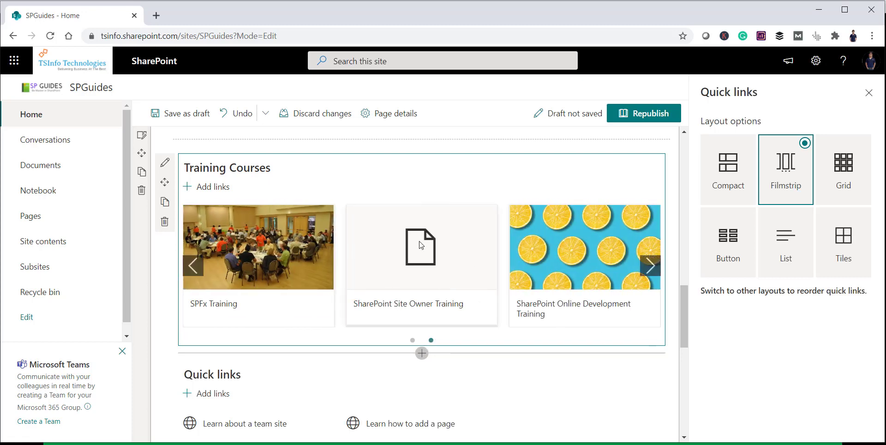
pyautogui.moveTo(609, 273)
pyautogui.click(650, 266)
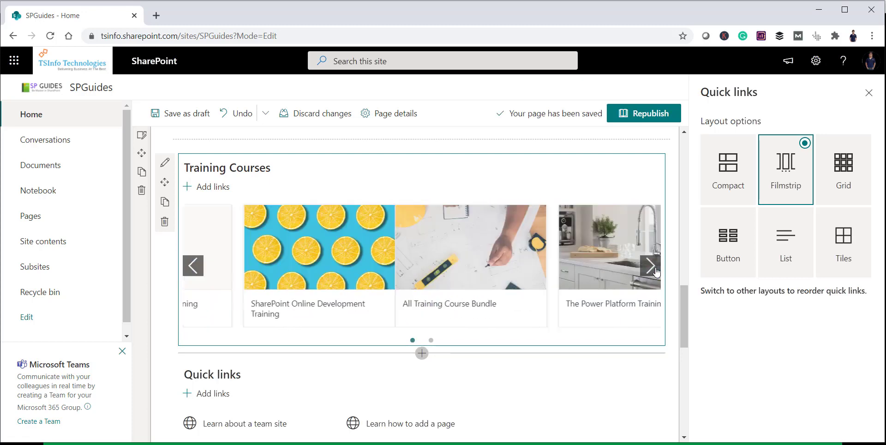
pyautogui.click(193, 266)
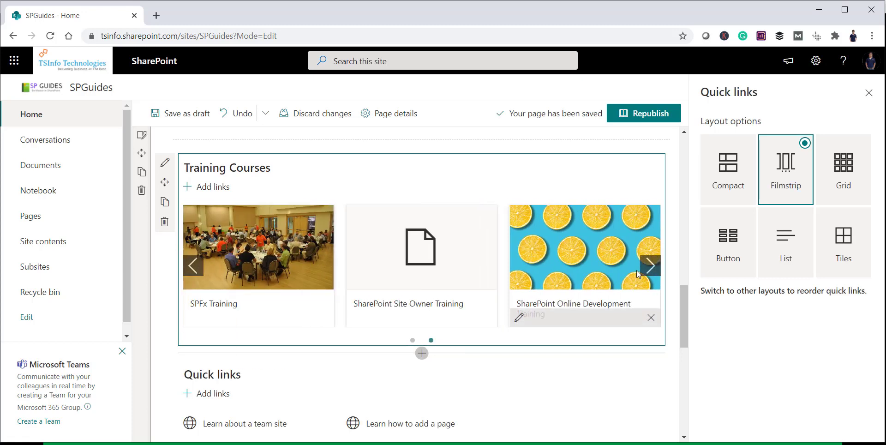
pyautogui.click(650, 265)
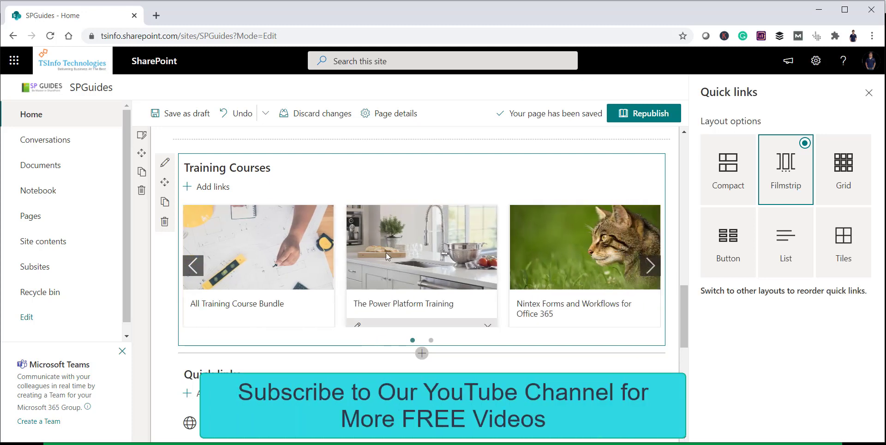
pyautogui.moveTo(510, 262)
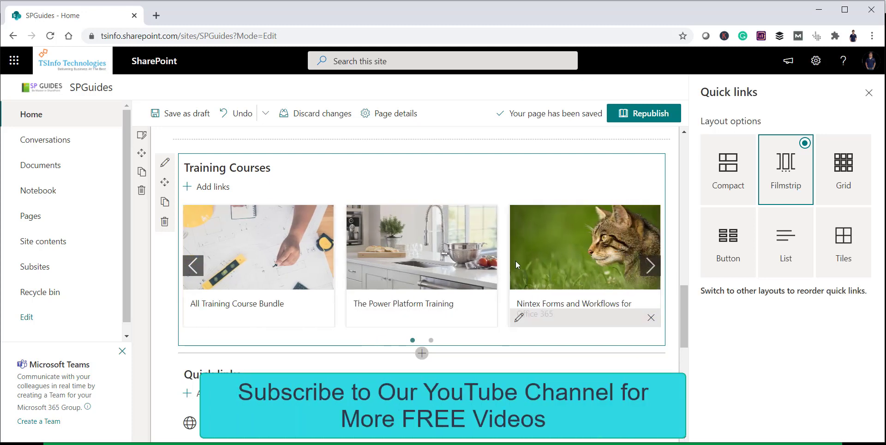
# Set the Training Courses web part's layout to Grid, look over the link cards and close the web part settings
pyautogui.click(863, 197)
pyautogui.scroll(-2, 436, 349)
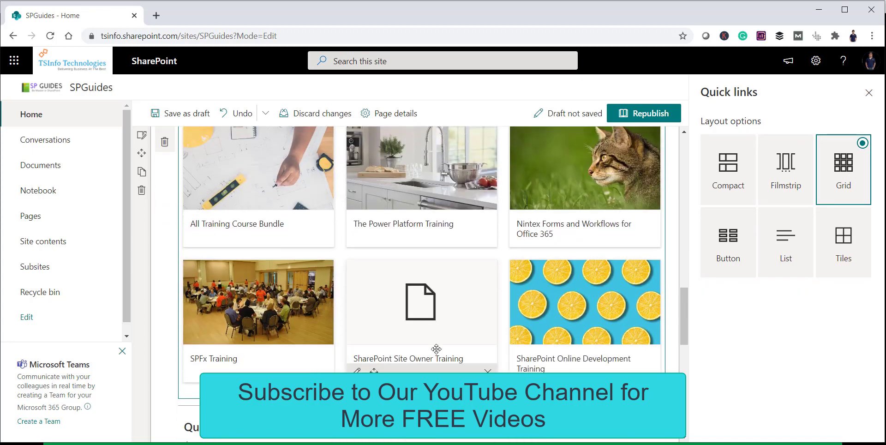
pyautogui.scroll(-2, 436, 349)
pyautogui.scroll(3, 436, 348)
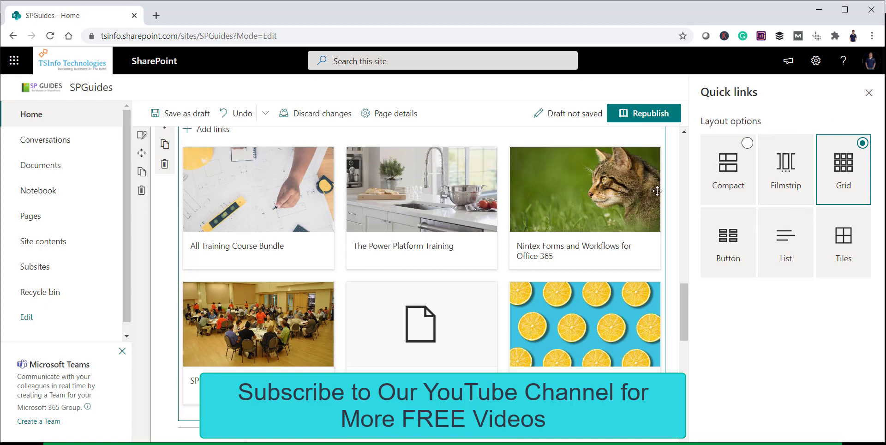
pyautogui.click(868, 92)
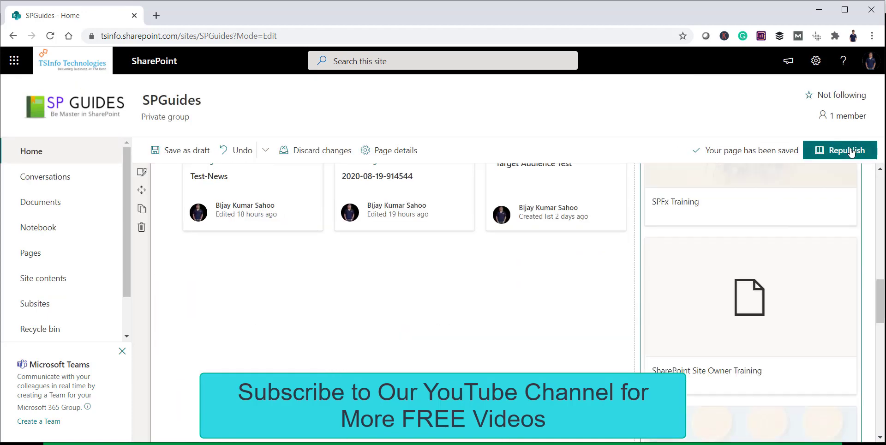
# Republish the home page and review the published Training Courses grid
pyautogui.click(851, 152)
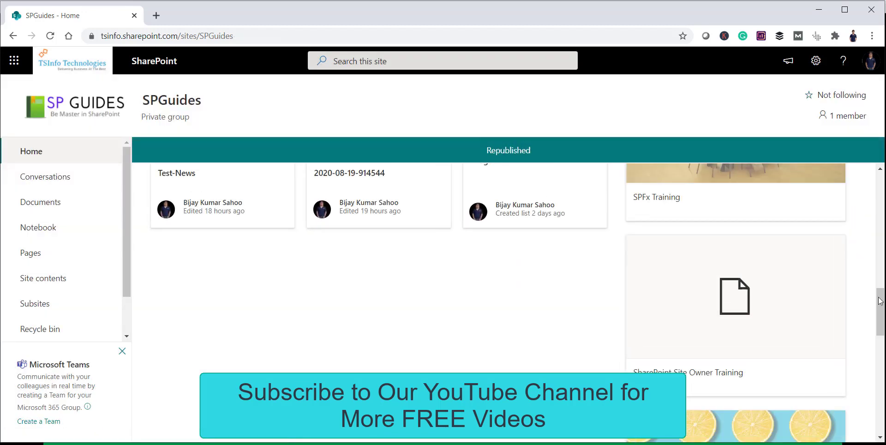
pyautogui.moveTo(880, 301); pyautogui.dragTo(879, 187)
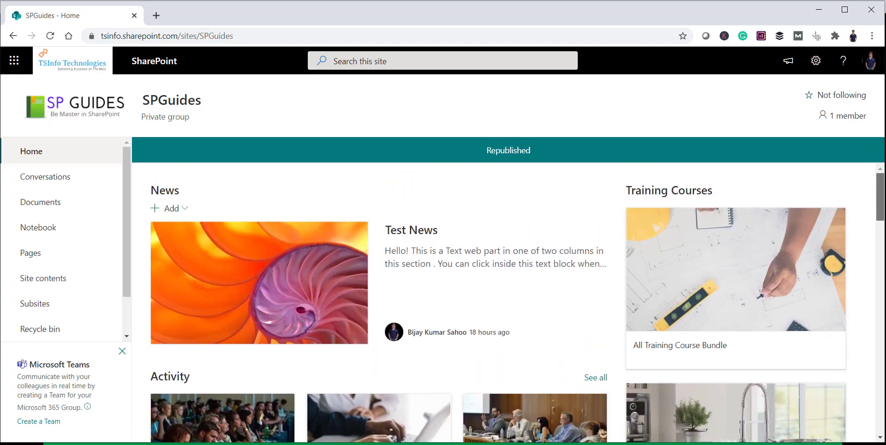
pyautogui.moveTo(882, 221); pyautogui.dragTo(881, 373)
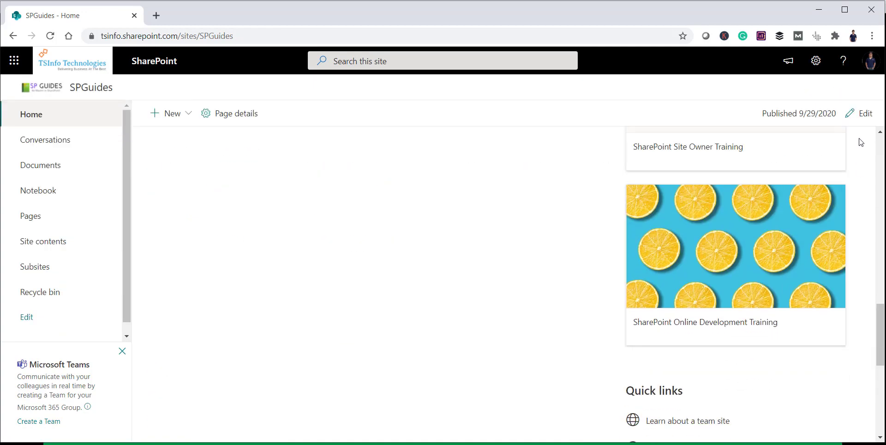
# Reopen the home page for editing and set the Training Courses web part's layout to Button
pyautogui.click(859, 150)
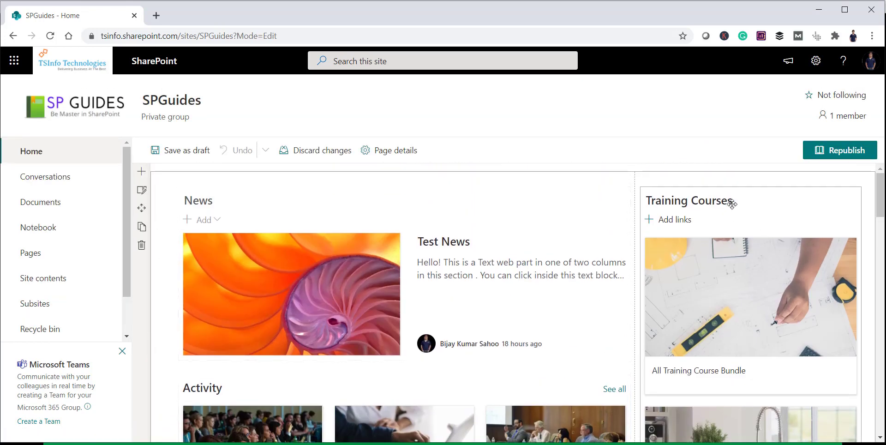
pyautogui.scroll(-1, 731, 204)
pyautogui.click(627, 174)
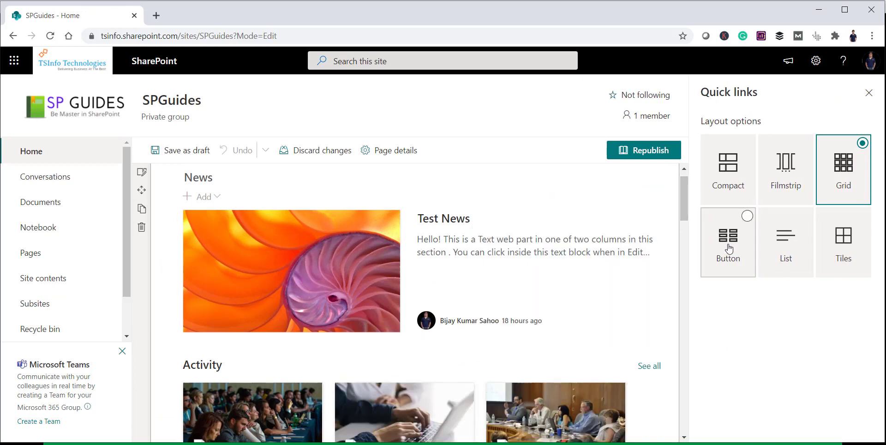
pyautogui.click(729, 249)
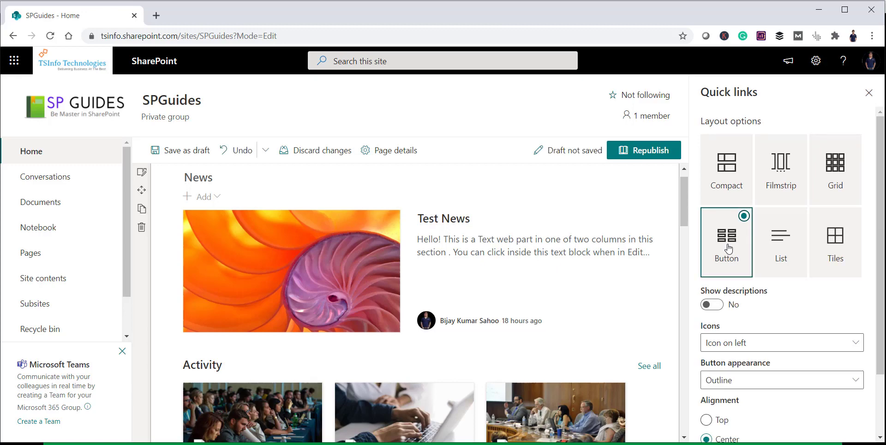
pyautogui.scroll(-2, 795, 340)
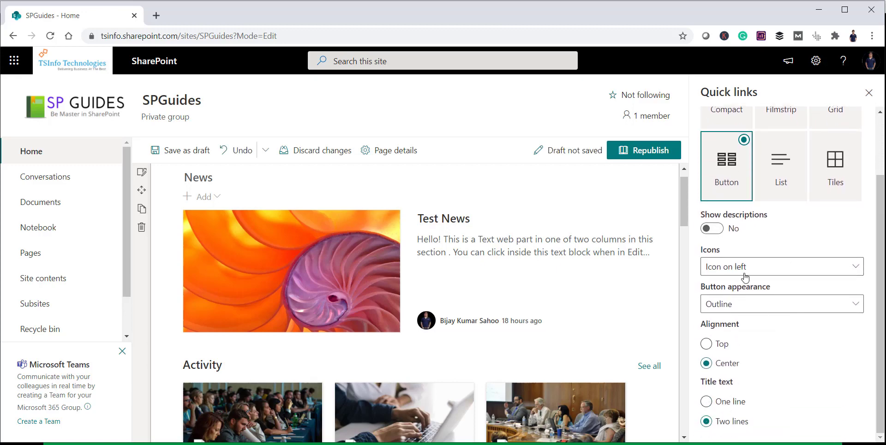
pyautogui.scroll(-10, 620, 289)
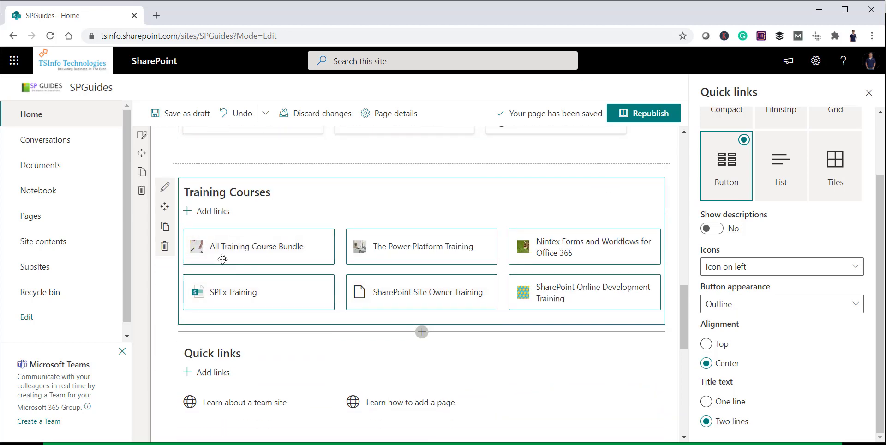
# Try the Icon on top and No icon settings for the Training Courses buttons, and return to Icon on left
pyautogui.moveTo(239, 252)
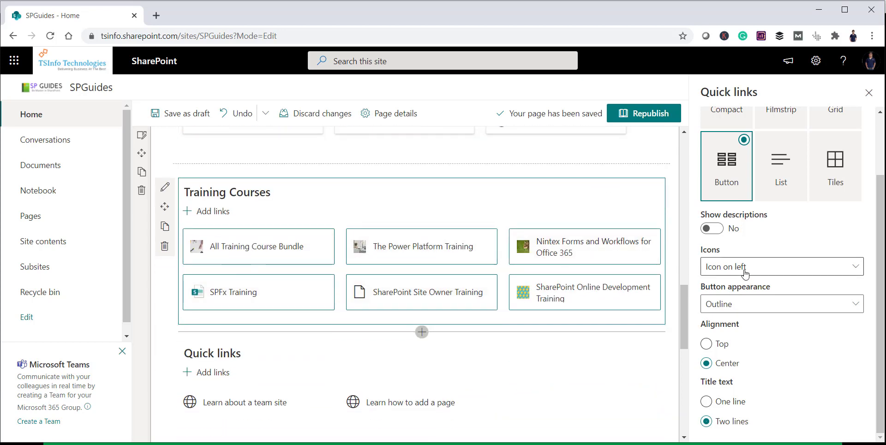
pyautogui.click(725, 271)
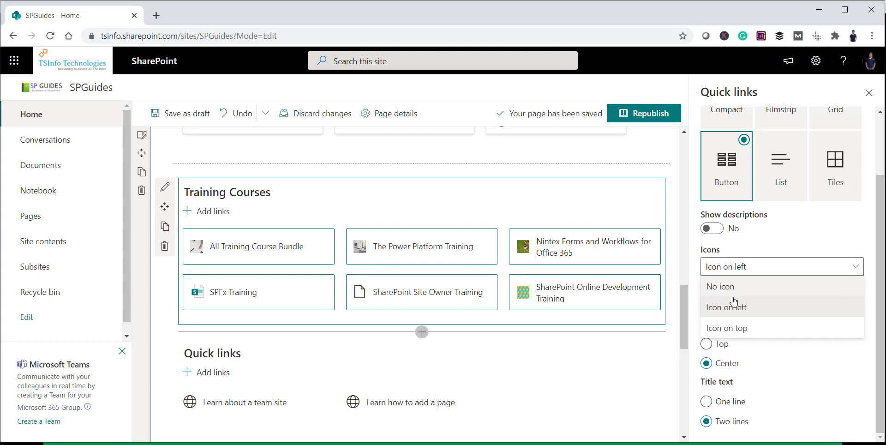
pyautogui.click(733, 327)
pyautogui.click(730, 270)
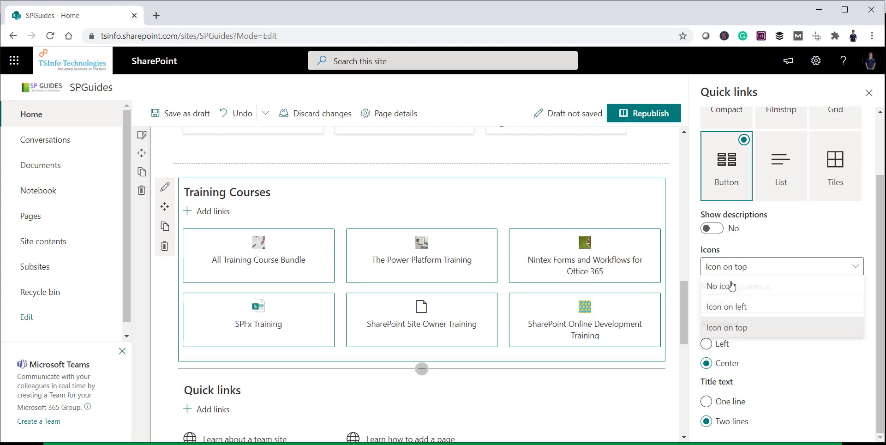
pyautogui.click(731, 288)
pyautogui.click(723, 268)
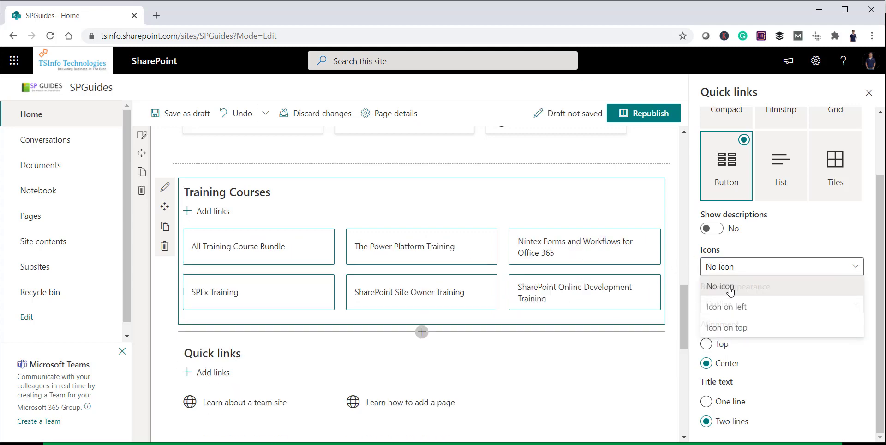
pyautogui.click(730, 307)
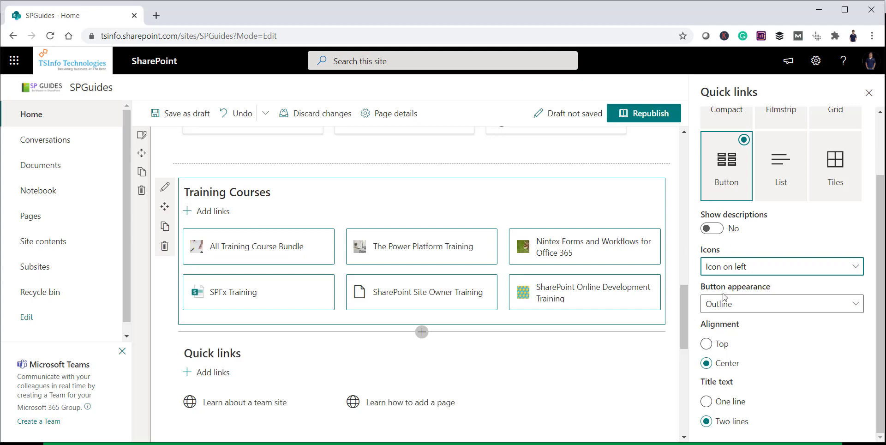
# Set the button appearance to Fill color and try the Top alignment before returning to Center
pyautogui.click(740, 308)
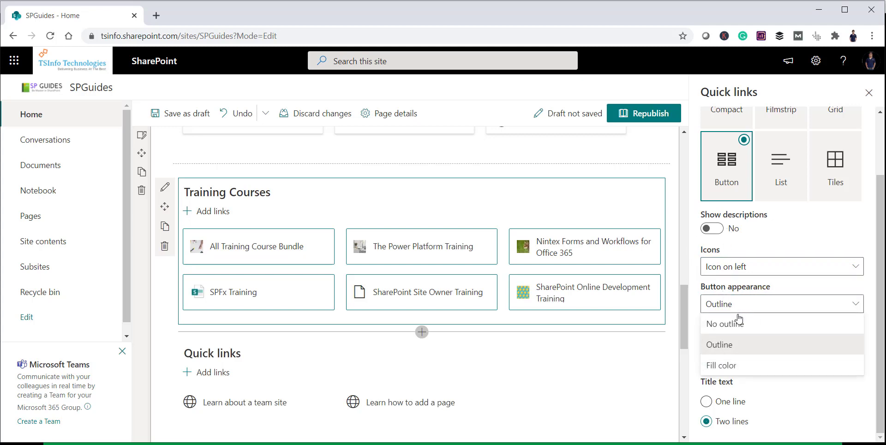
pyautogui.click(729, 363)
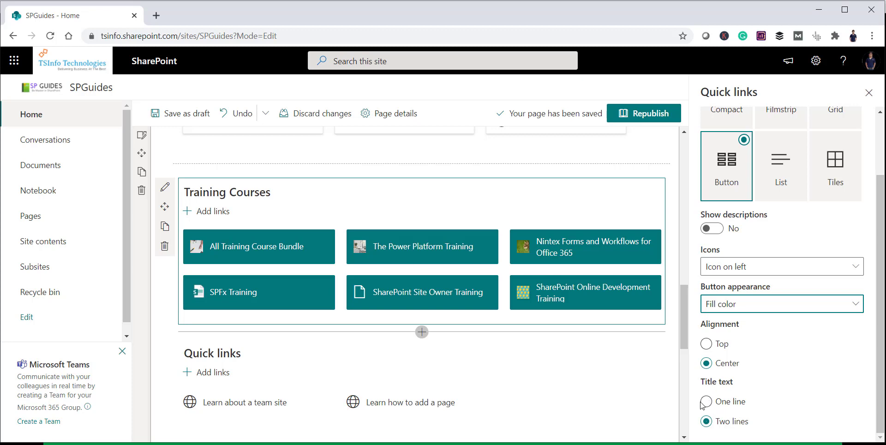
pyautogui.click(706, 344)
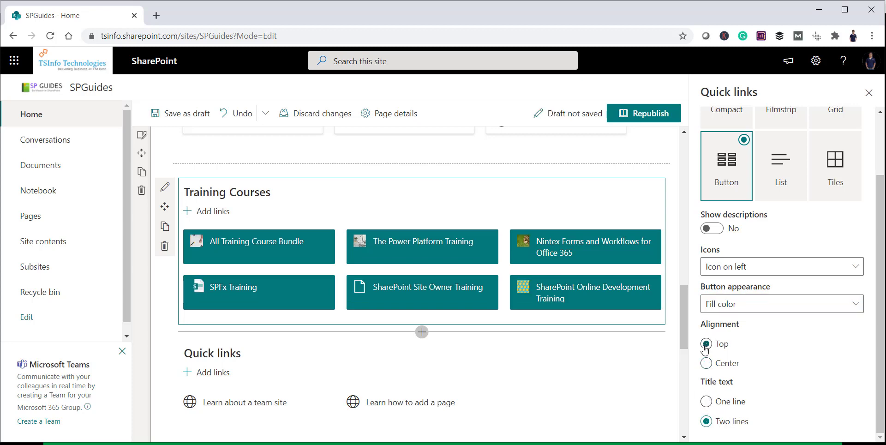
pyautogui.click(705, 363)
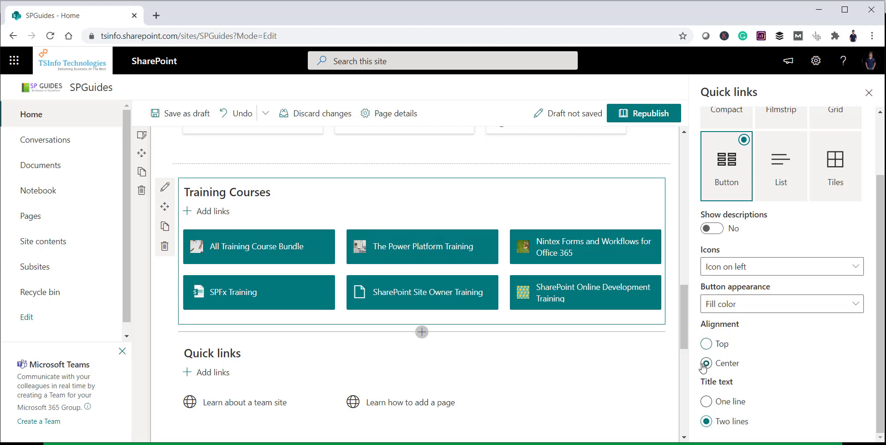
pyautogui.moveTo(421, 262)
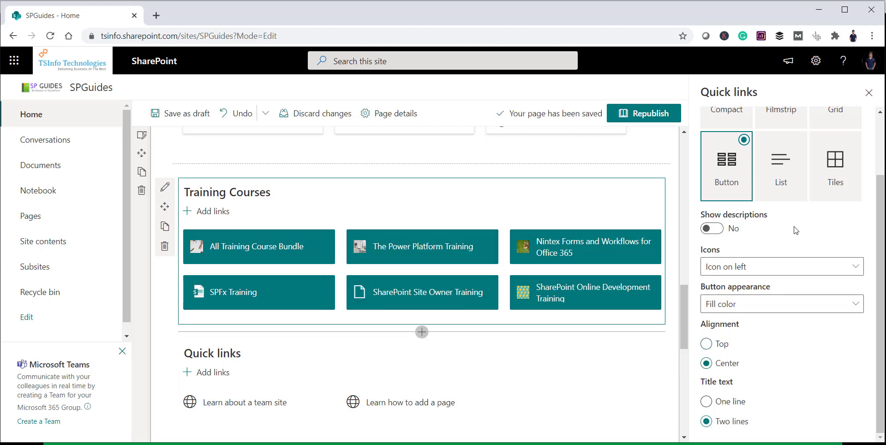
# Try the Tiles layout with the Small icon size on Training Courses, and switch back to the Button layout
pyautogui.click(844, 162)
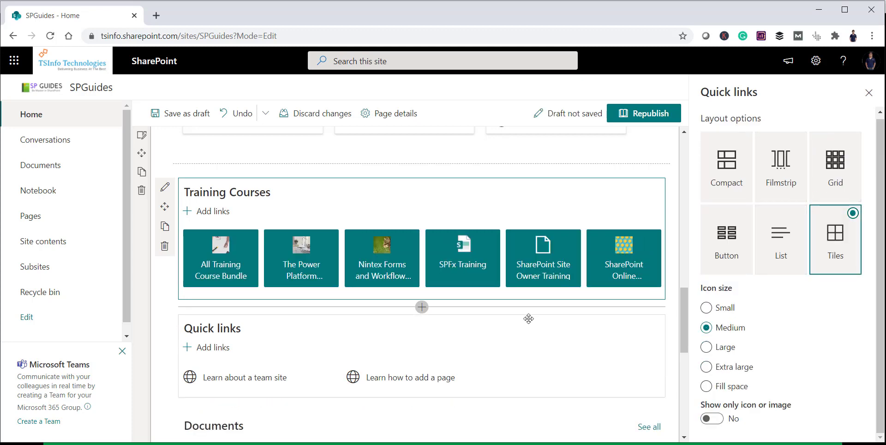
pyautogui.moveTo(438, 290)
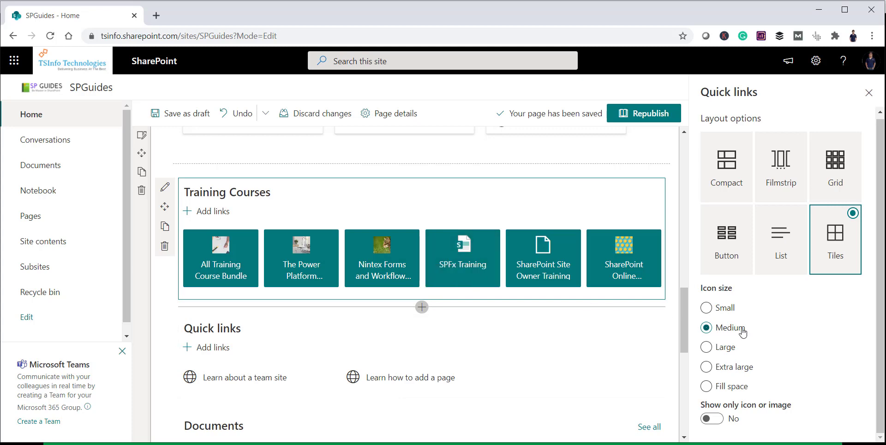
pyautogui.click(705, 309)
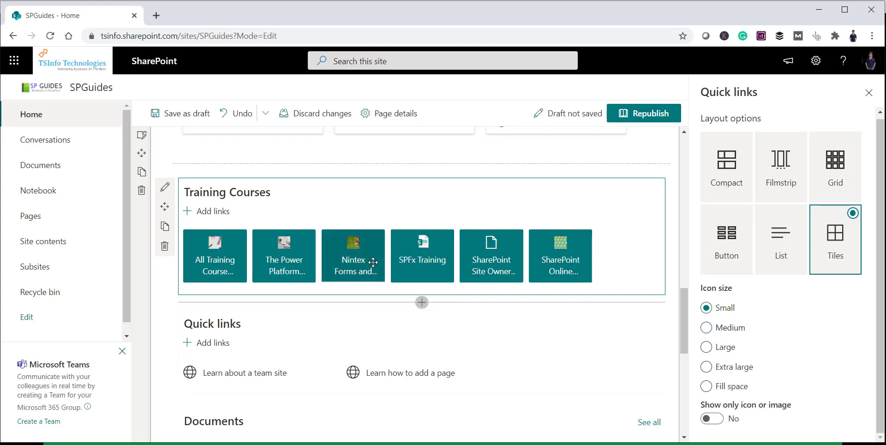
pyautogui.moveTo(373, 266)
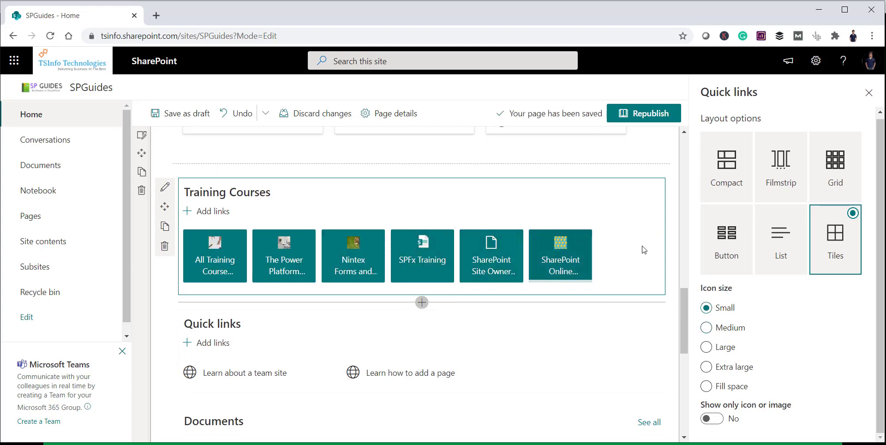
pyautogui.click(713, 209)
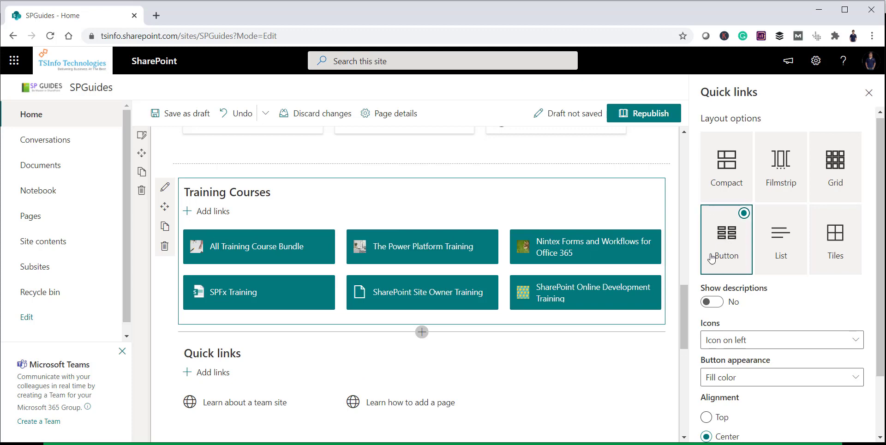
# Close the web part settings, check the filled Training Courses buttons on the page and republish the home page
pyautogui.click(868, 92)
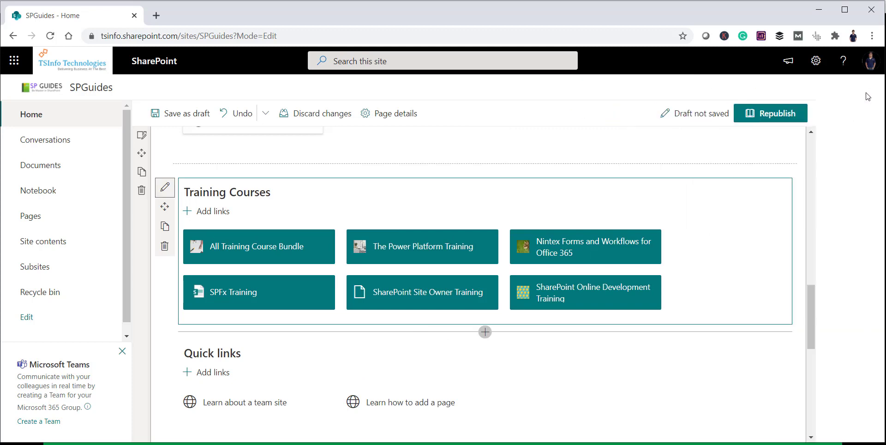
pyautogui.scroll(-5, 826, 128)
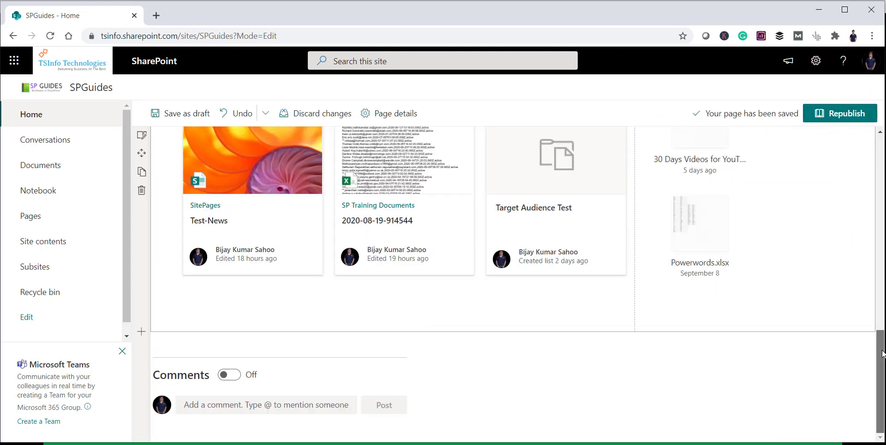
pyautogui.moveTo(881, 335); pyautogui.dragTo(884, 141)
pyautogui.scroll(-1, 883, 162)
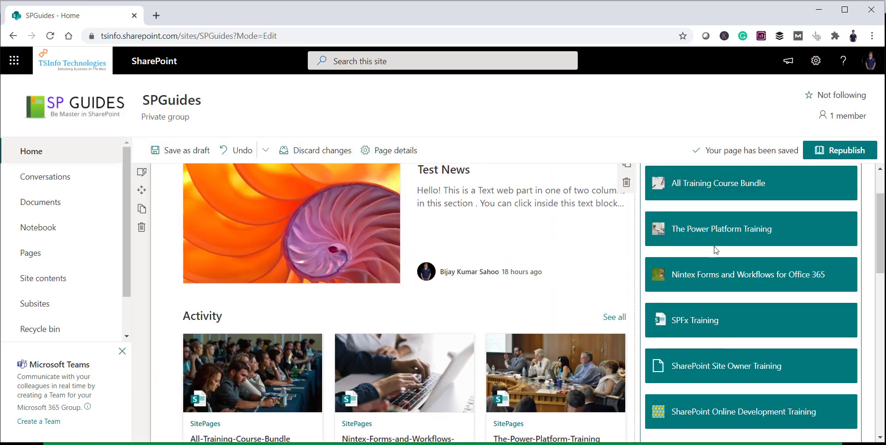
pyautogui.click(837, 150)
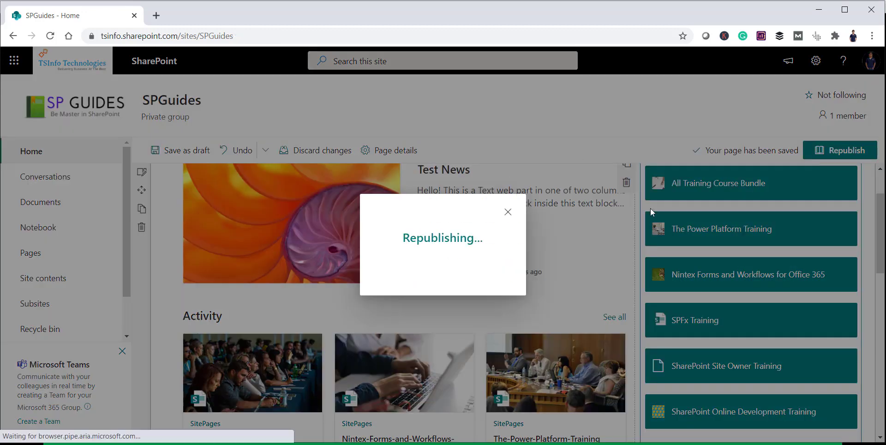